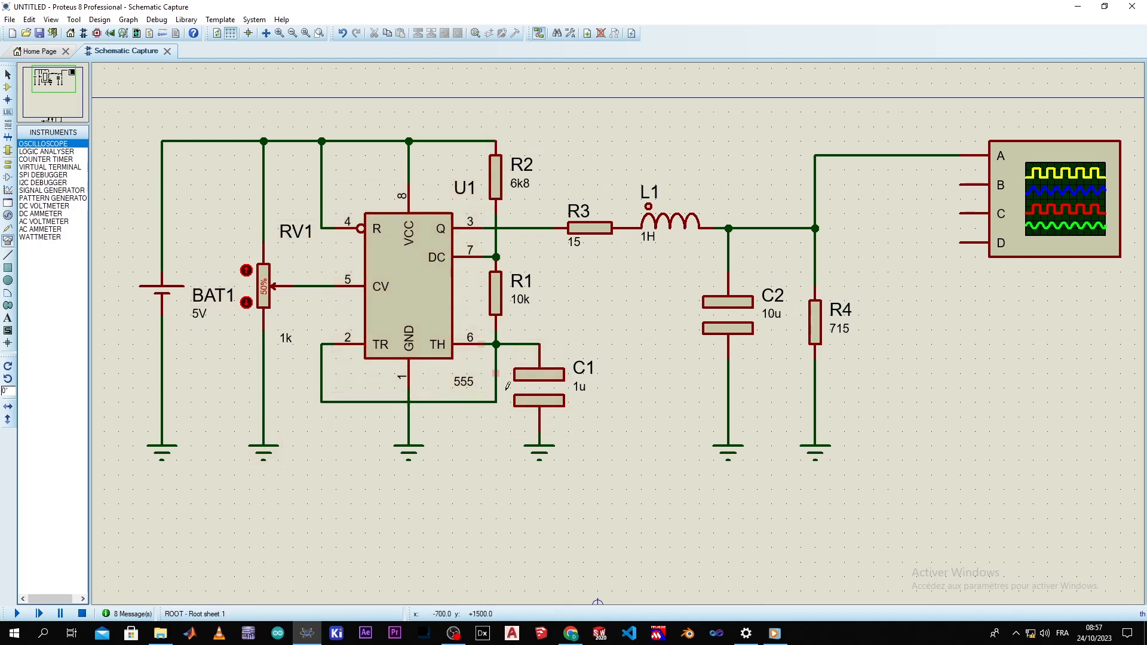
pyautogui.click(580, 373)
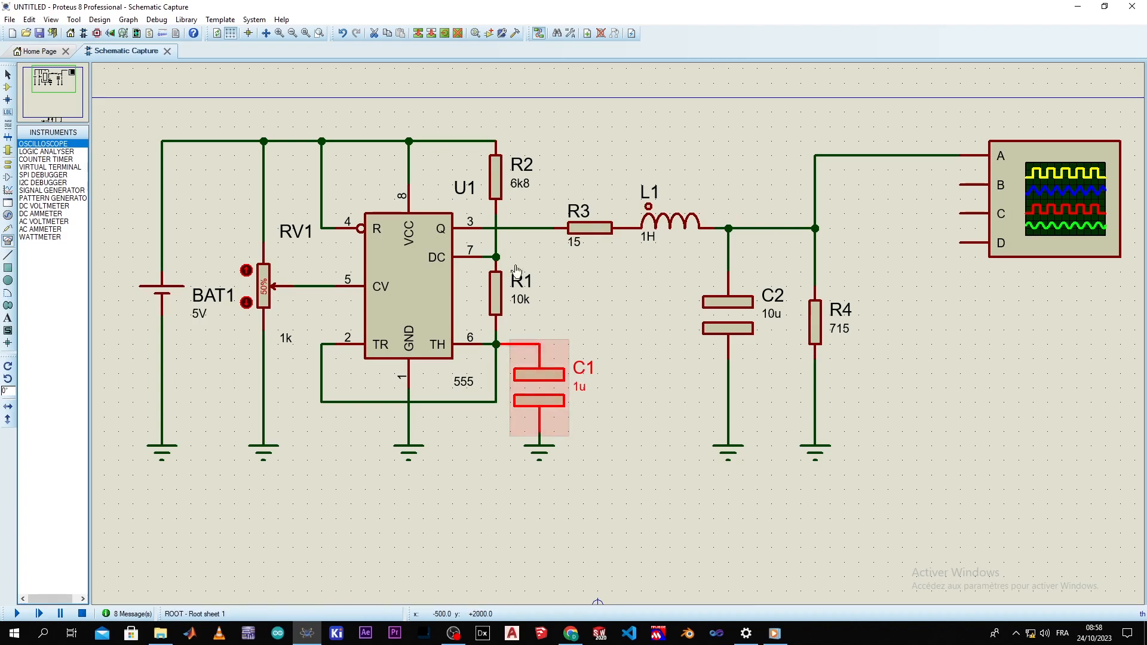
pyautogui.moveTo(553, 97); pyautogui.dragTo(133, 475)
pyautogui.click(674, 245)
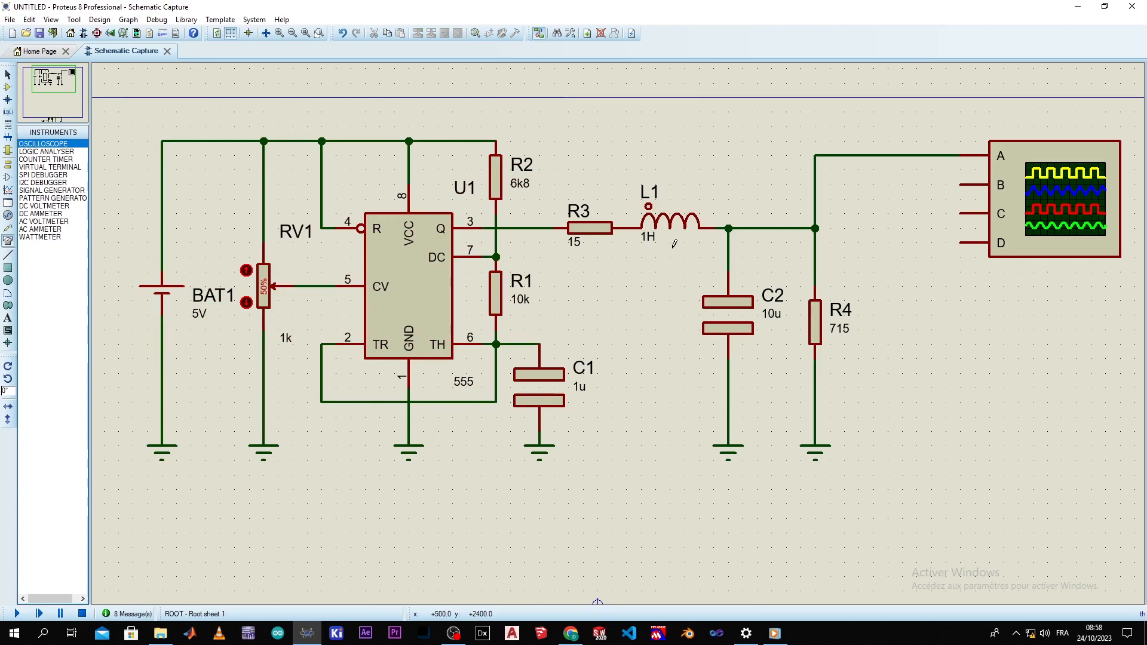
pyautogui.click(727, 315)
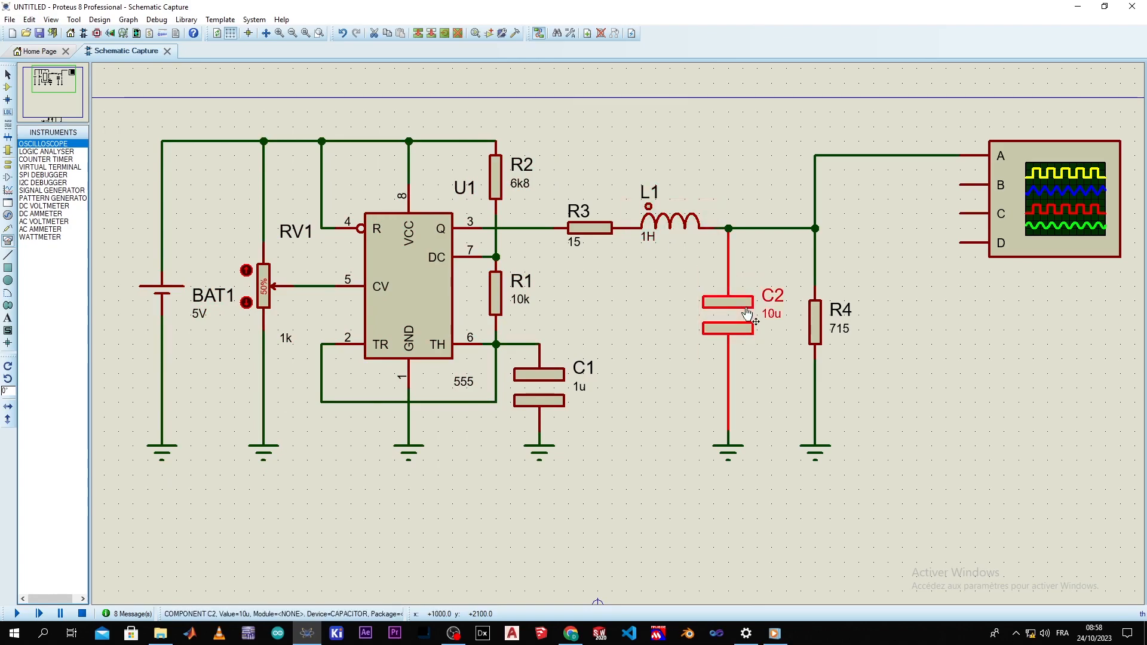
pyautogui.click(683, 353)
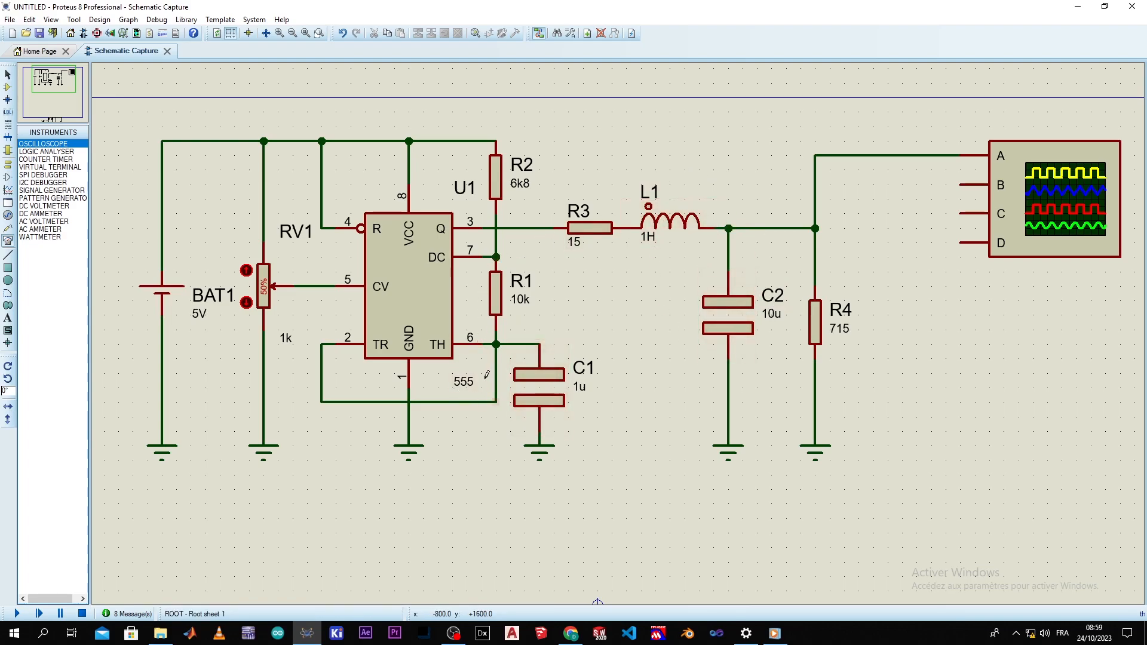
pyautogui.click(669, 222)
pyautogui.click(713, 303)
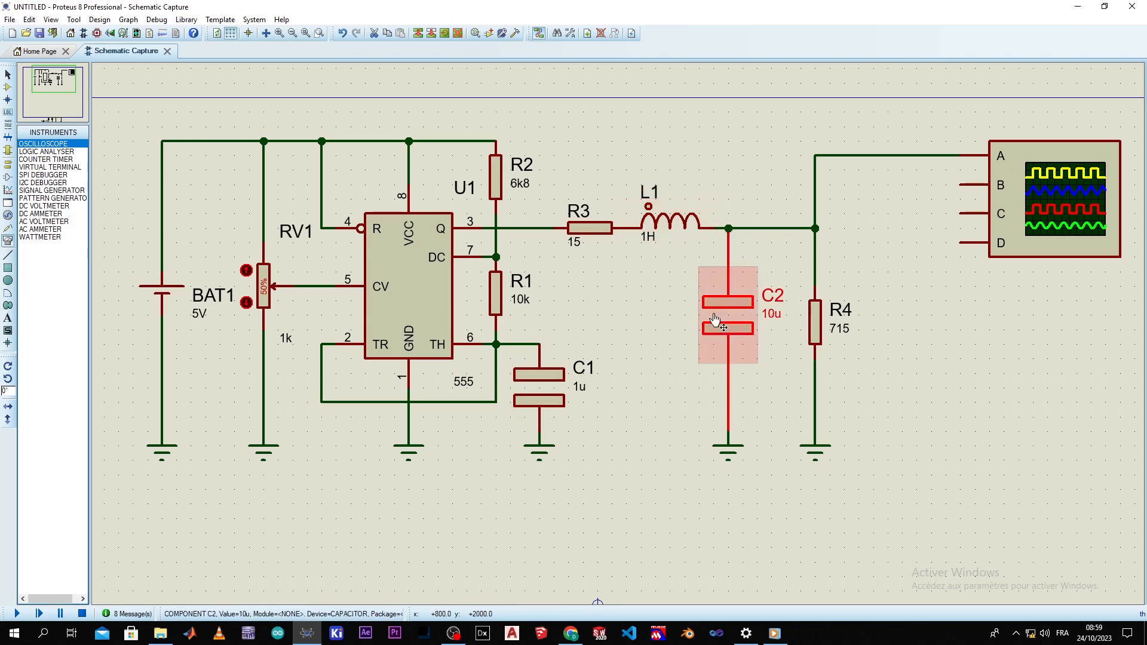
# - Run the simulation, view the filter output at 0.5 V and 2 ms per division on the oscilloscope, and stop the run
pyautogui.click(18, 614)
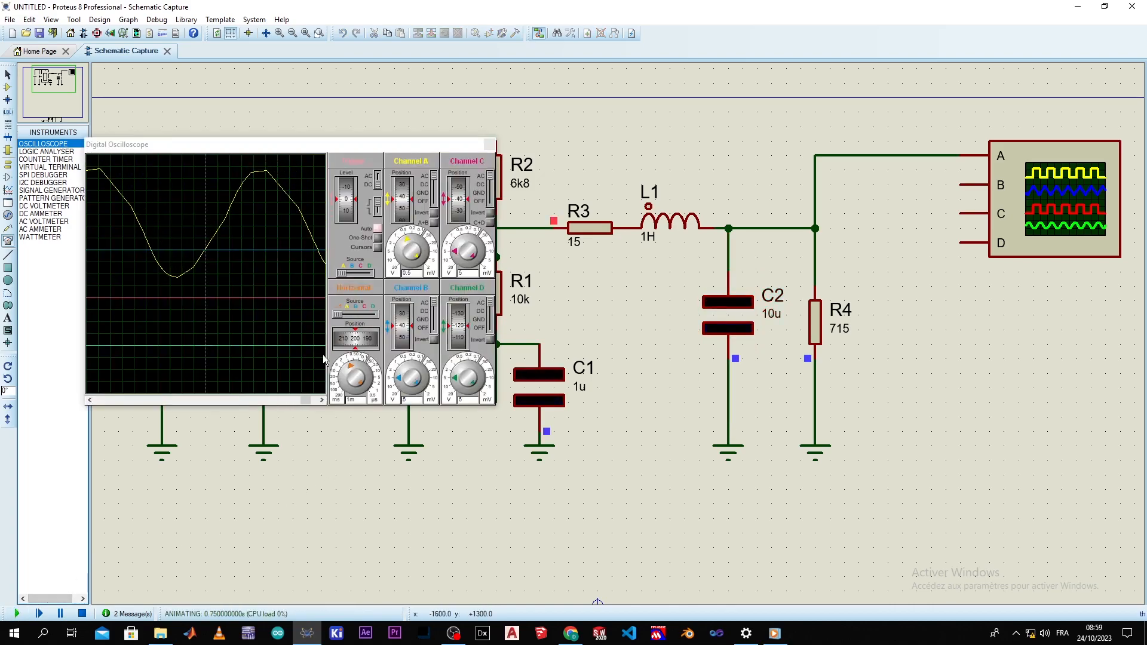
pyautogui.click(408, 246)
pyautogui.click(407, 235)
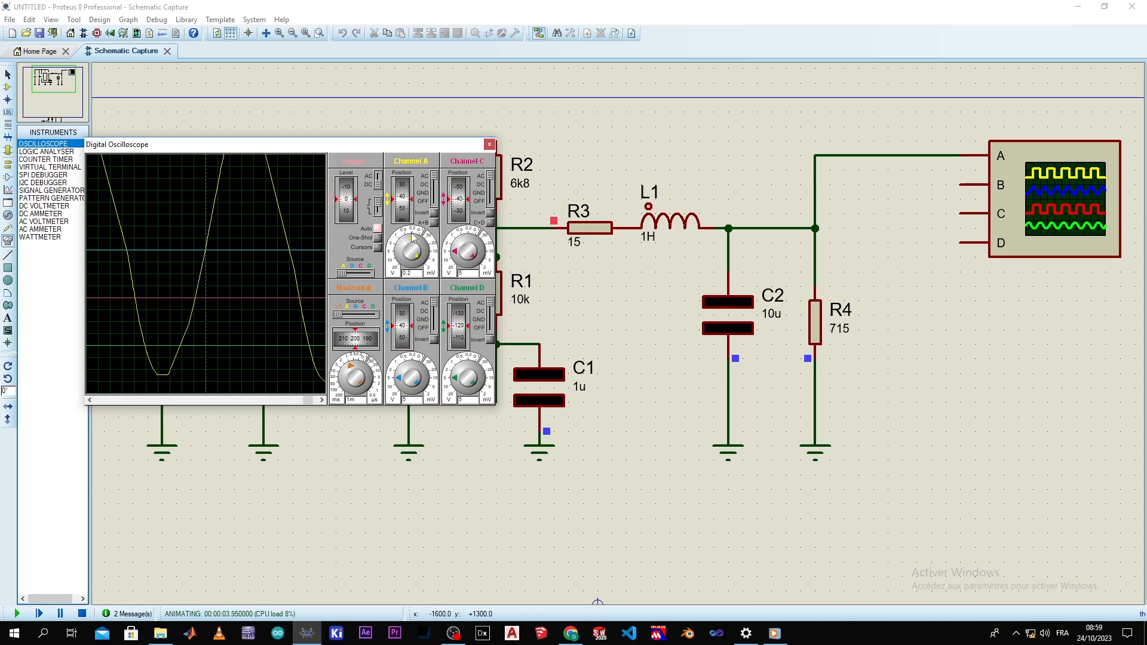
pyautogui.click(400, 245)
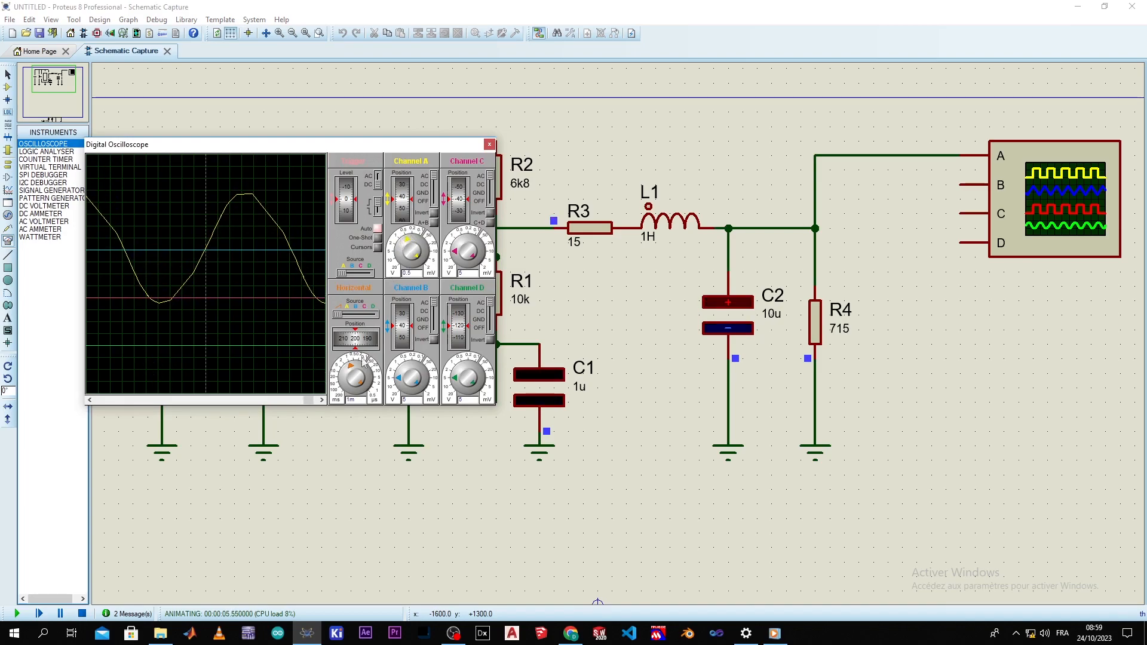
pyautogui.click(348, 375)
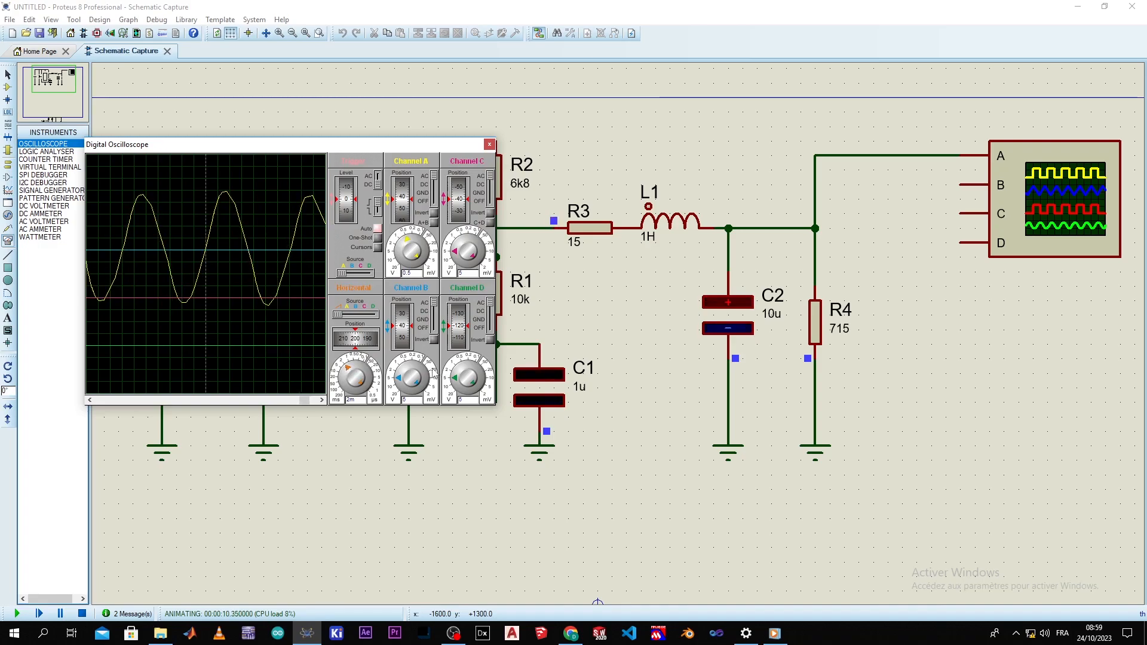
pyautogui.click(83, 614)
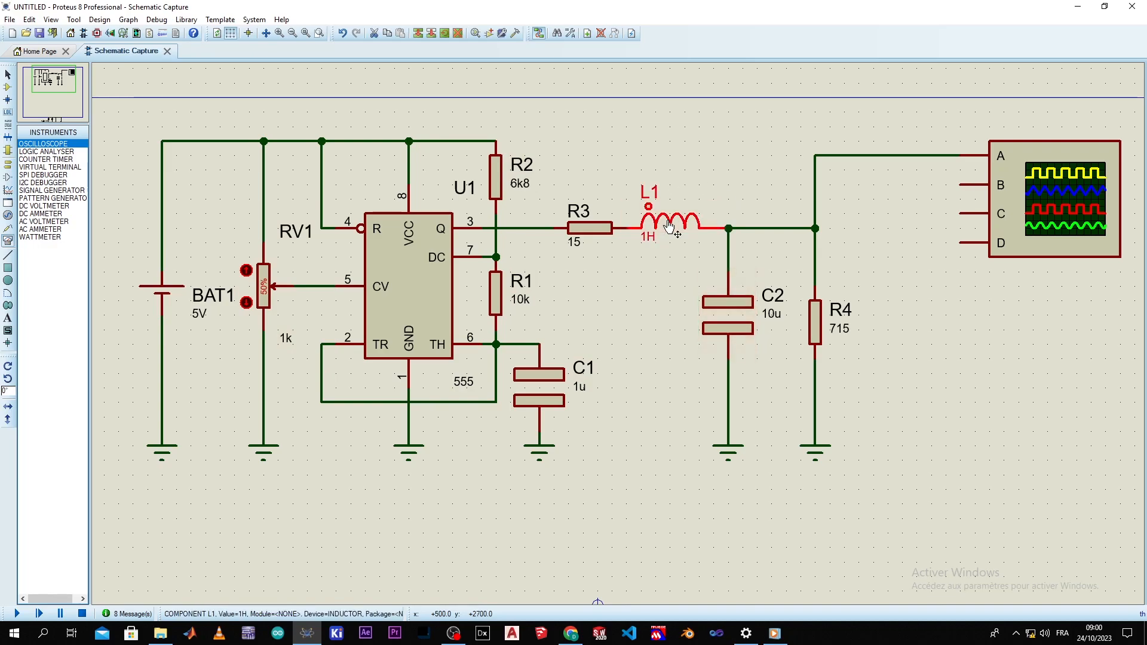
# - Rerun the simulation to check the waveform across C2 and R4 on oscilloscope channel A, and stop it
pyautogui.click(744, 321)
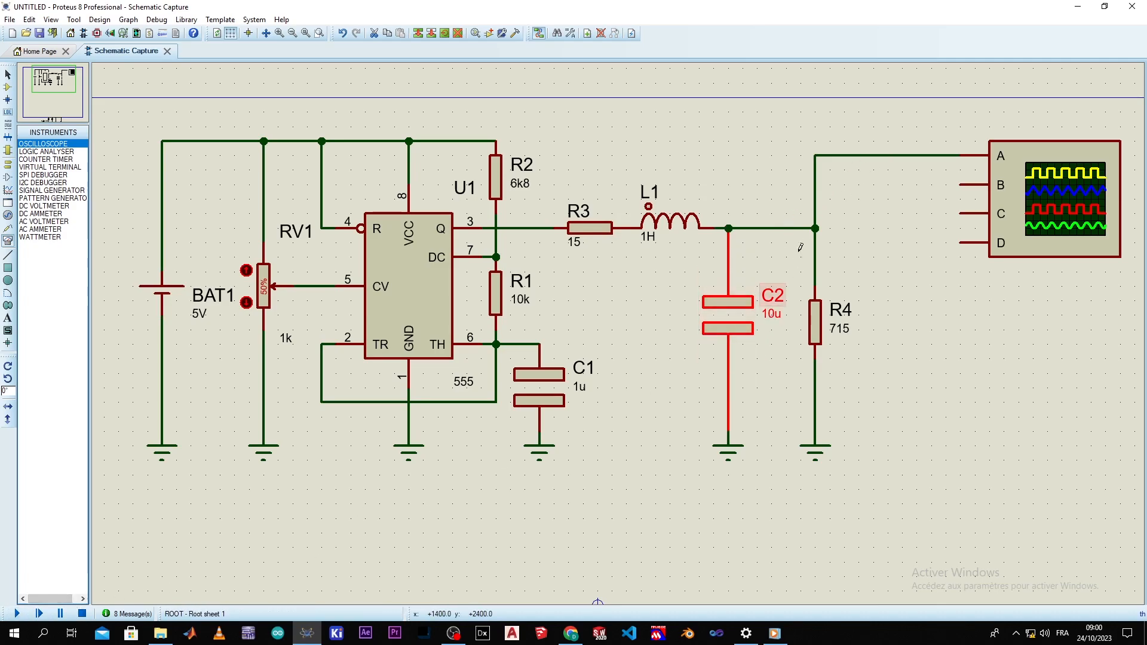
pyautogui.click(17, 612)
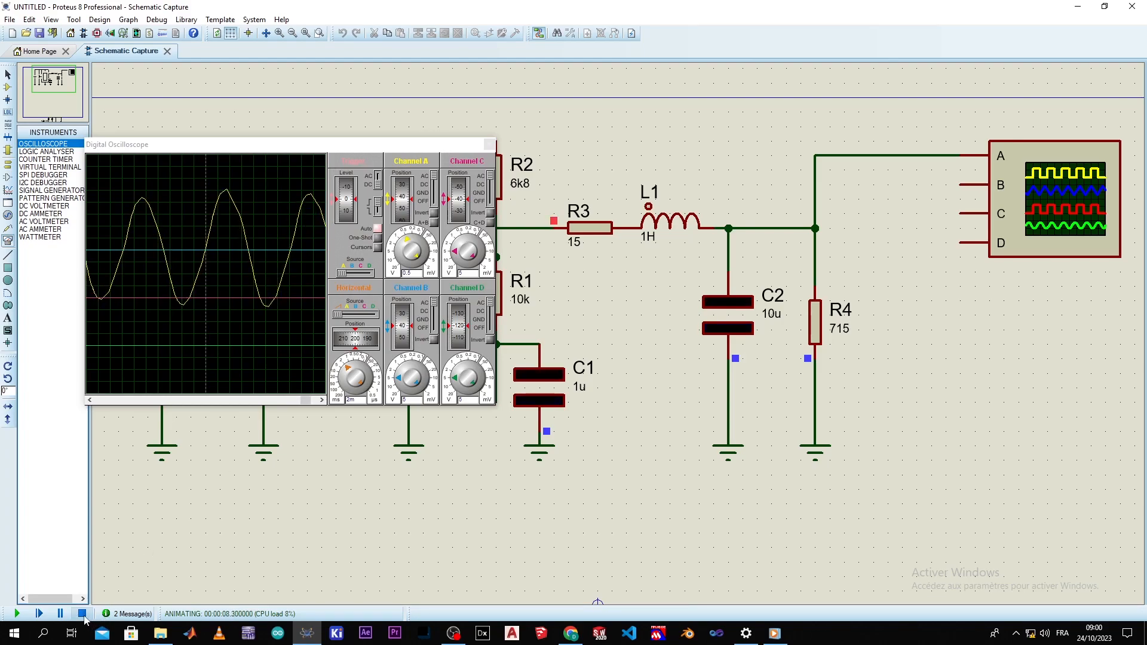
pyautogui.click(84, 617)
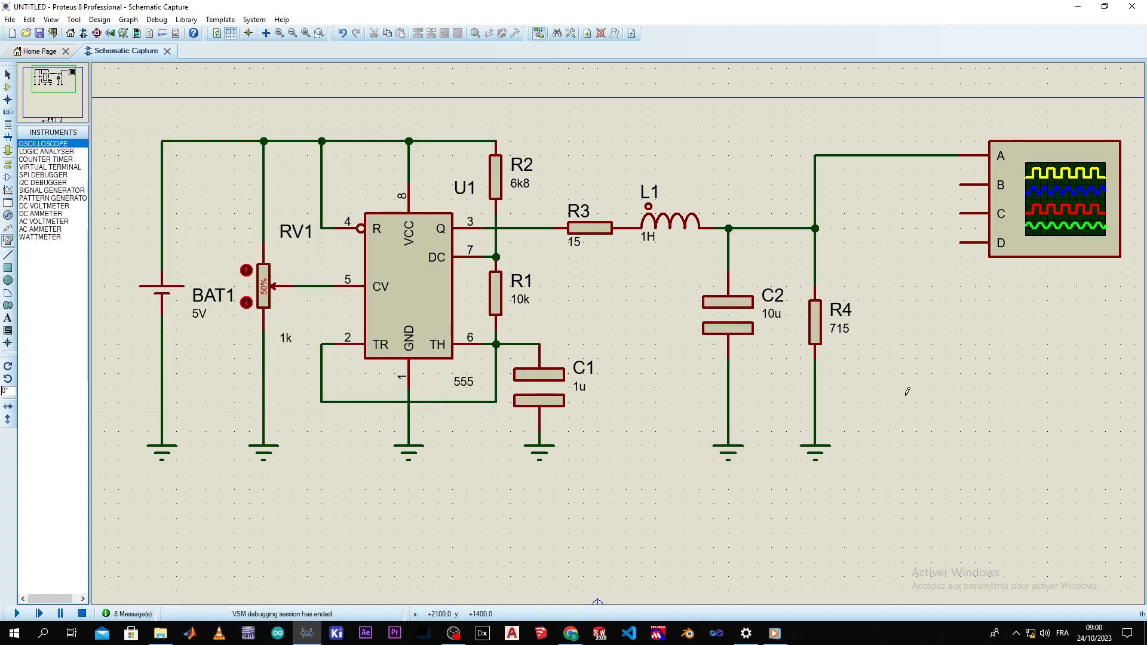
# - Delete the wire linking the top of R4 to channel A of the oscilloscope
pyautogui.scroll(-3, 698, 401)
pyautogui.scroll(2, 613, 333)
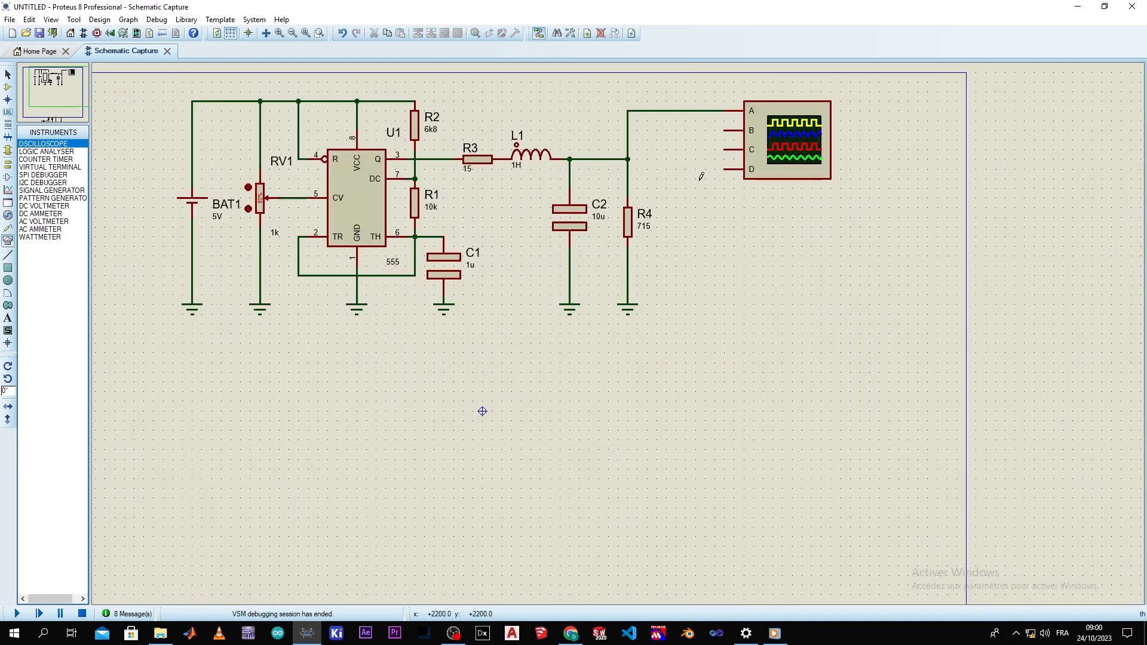
pyautogui.rightClick(630, 136)
pyautogui.rightClick(629, 136)
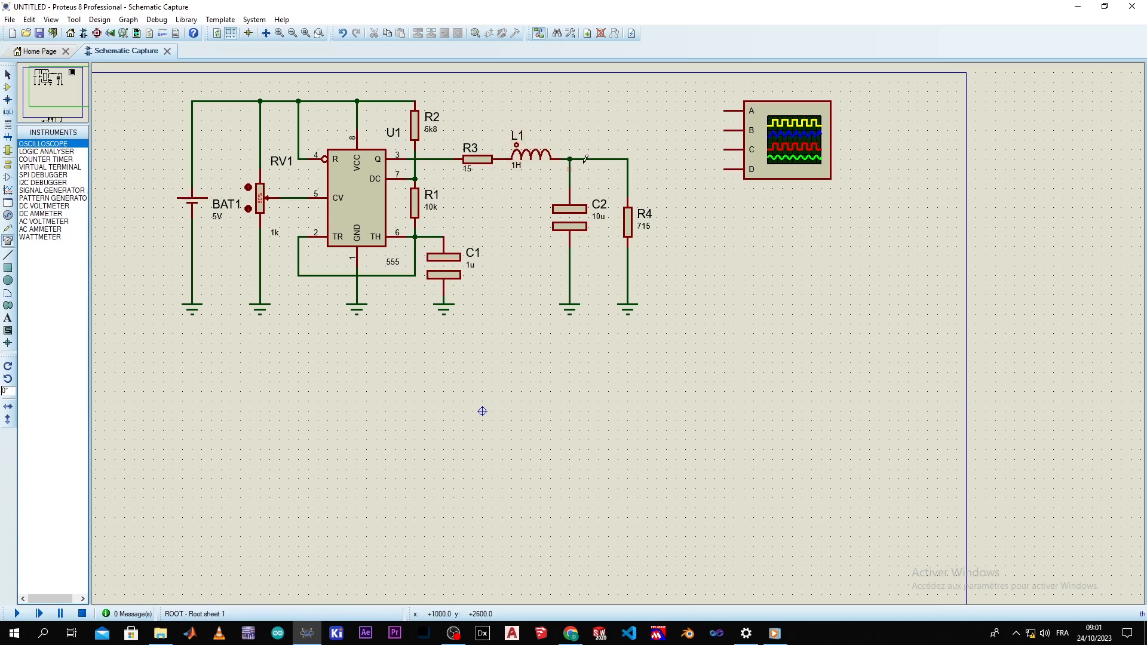
pyautogui.scroll(-2, 586, 159)
pyautogui.scroll(2, 602, 251)
pyautogui.middleClick(554, 415)
pyautogui.click(399, 372)
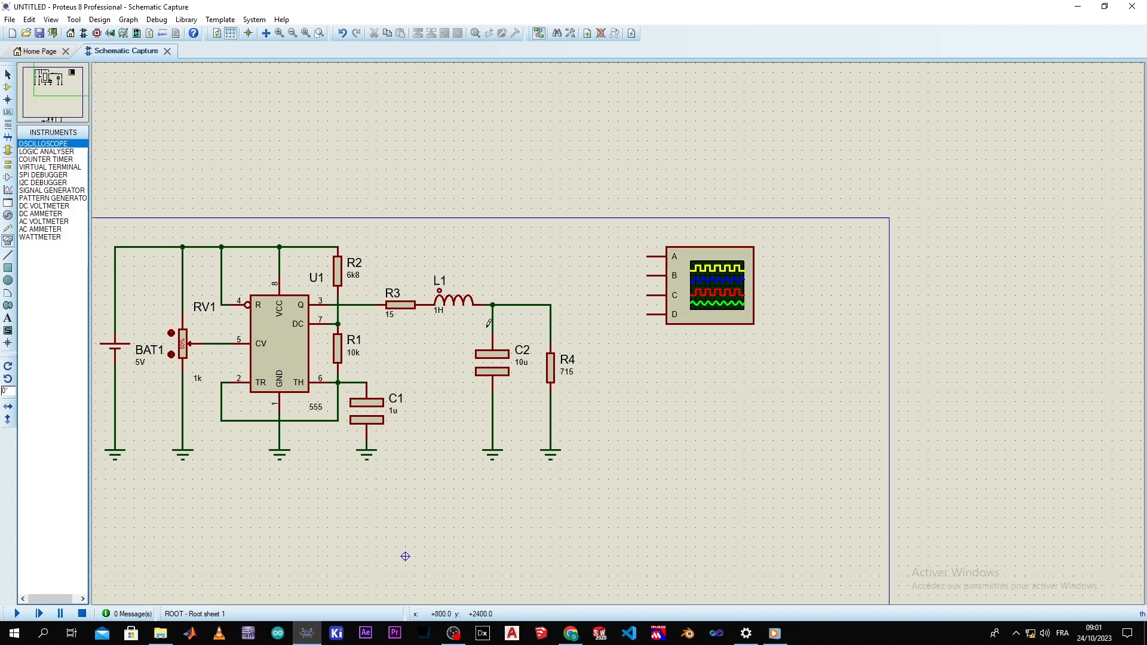
pyautogui.scroll(2, 440, 289)
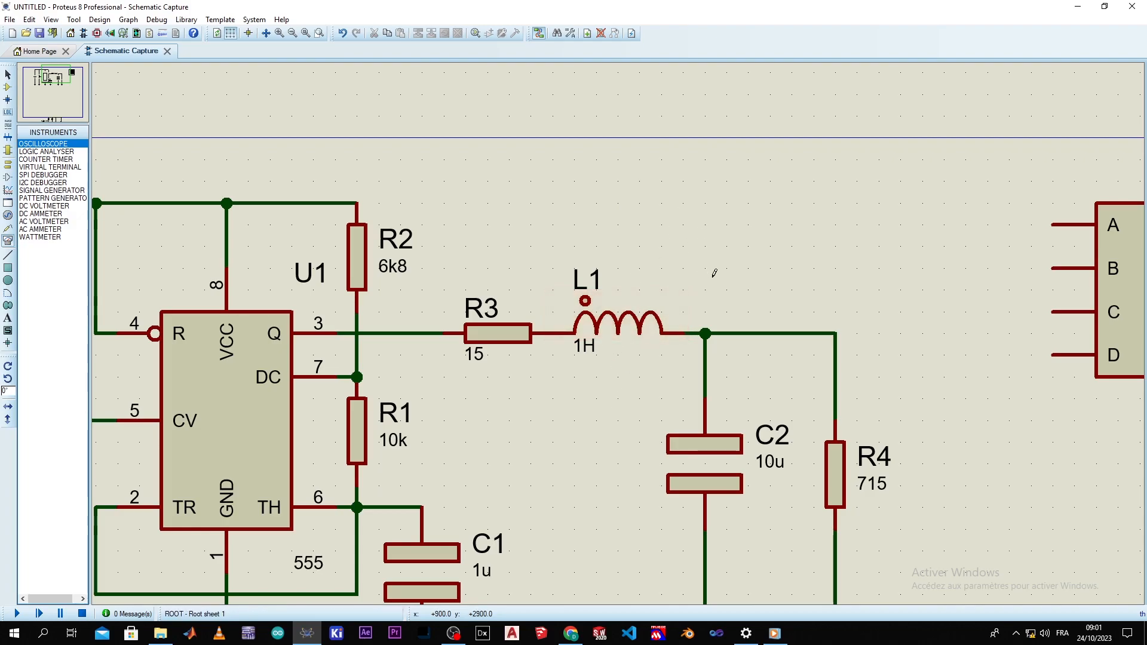
# - Move the transformer, diode bridge, C3 and voltmeter circuit from below the sheet up beside the filter circuit
pyautogui.scroll(-1, 712, 264)
pyautogui.scroll(-1, 656, 456)
pyautogui.scroll(1, 624, 326)
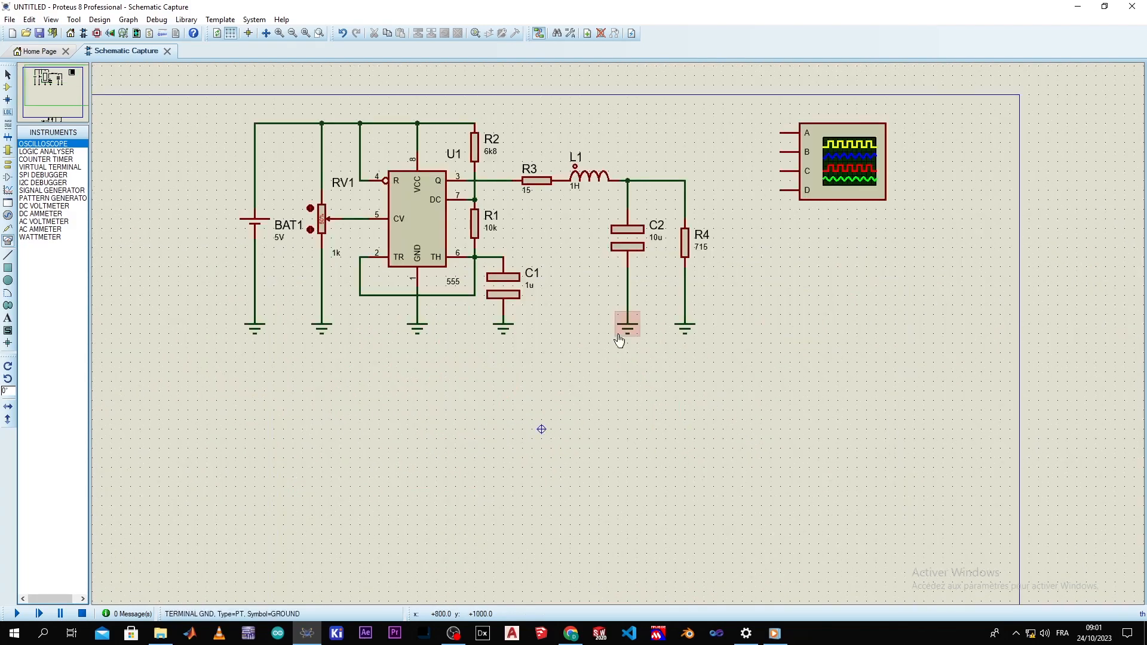
pyautogui.scroll(-1, 650, 454)
pyautogui.scroll(1, 614, 338)
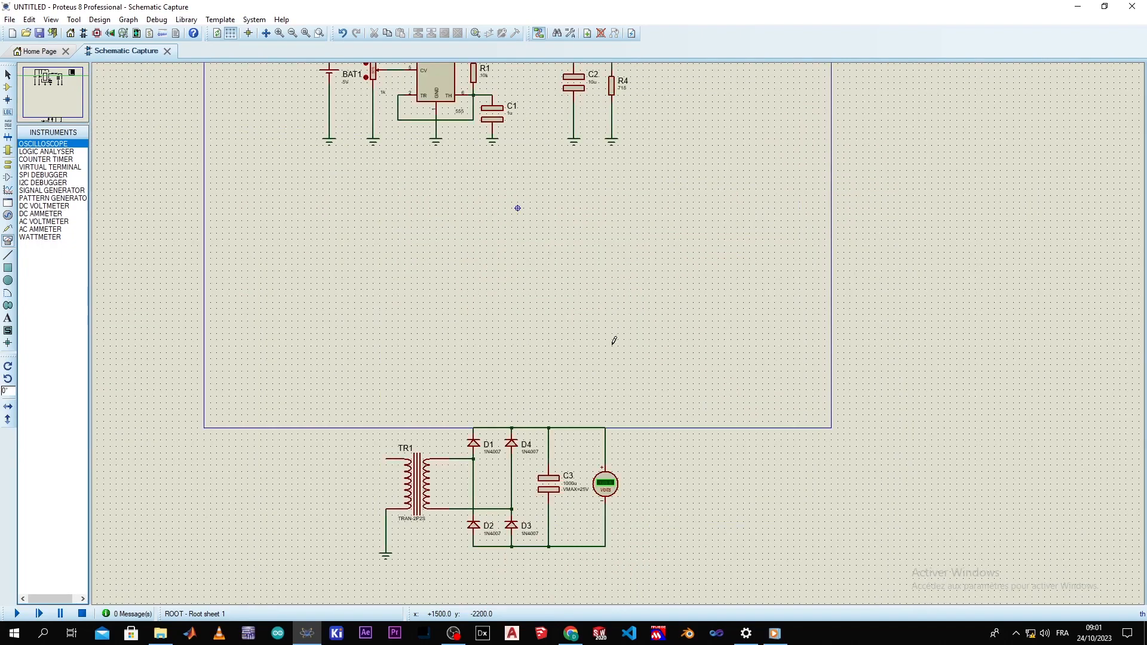
pyautogui.scroll(-1, 622, 357)
pyautogui.moveTo(649, 362); pyautogui.dragTo(441, 525)
pyautogui.moveTo(605, 377); pyautogui.dragTo(763, 165)
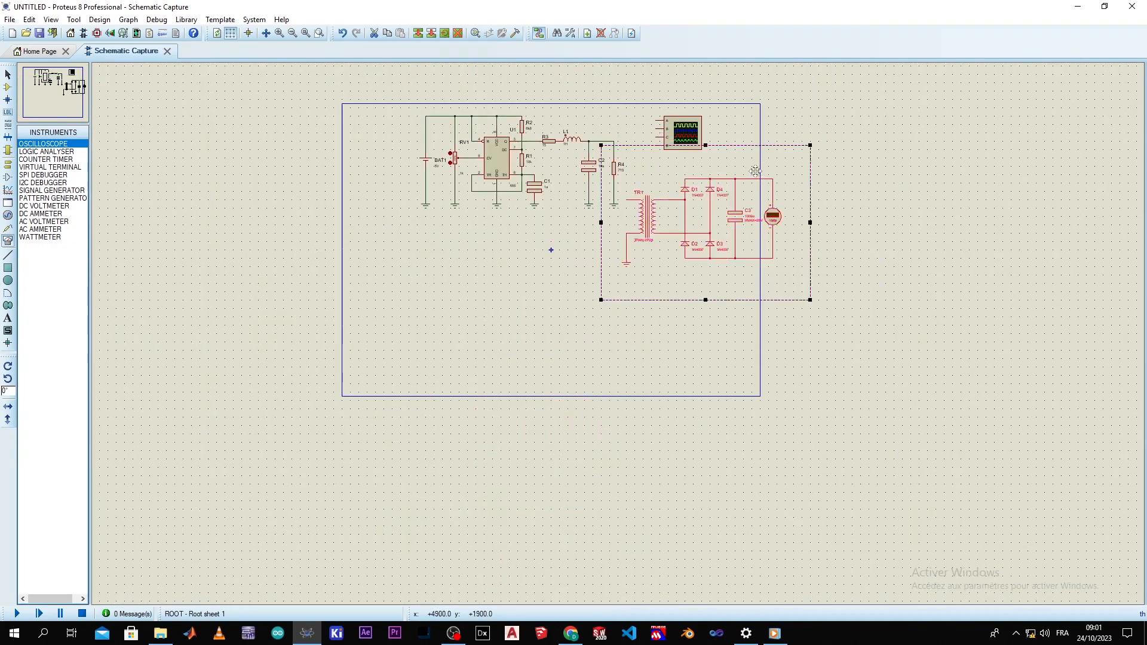
# - Delete the oscilloscope and move the transformer and rectifier circuit up so TR1 sits directly beside R4
pyautogui.rightClick(681, 125)
pyautogui.rightClick(680, 126)
pyautogui.moveTo(743, 245); pyautogui.dragTo(617, 296)
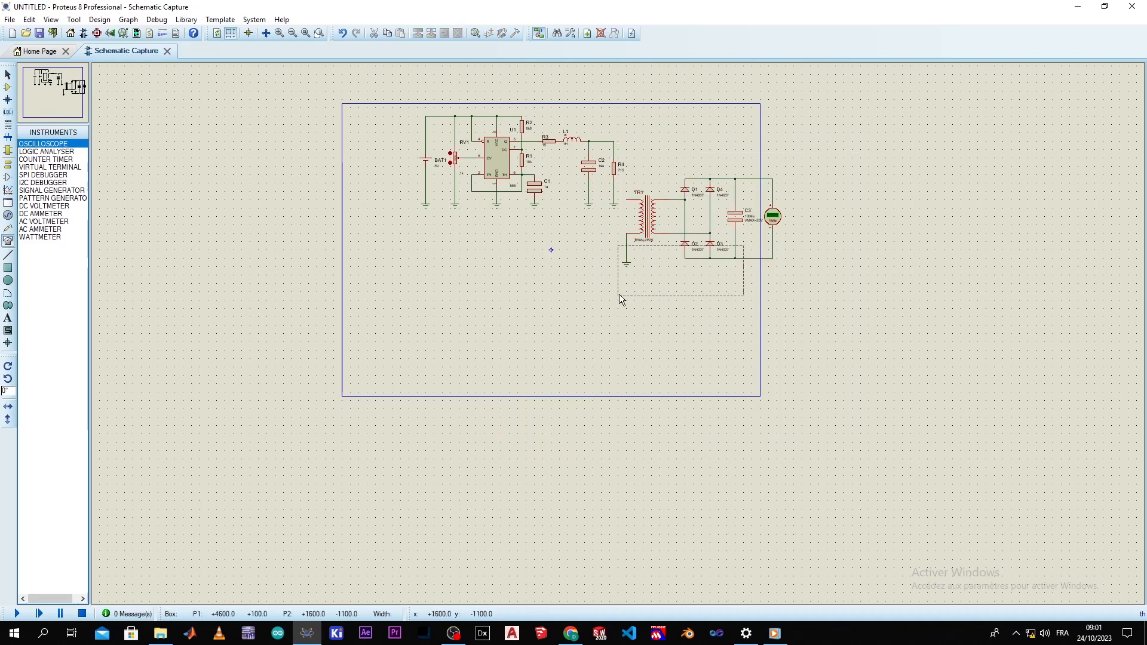
pyautogui.moveTo(835, 129); pyautogui.dragTo(622, 279)
pyautogui.moveTo(684, 209); pyautogui.dragTo(692, 150)
pyautogui.scroll(1, 629, 142)
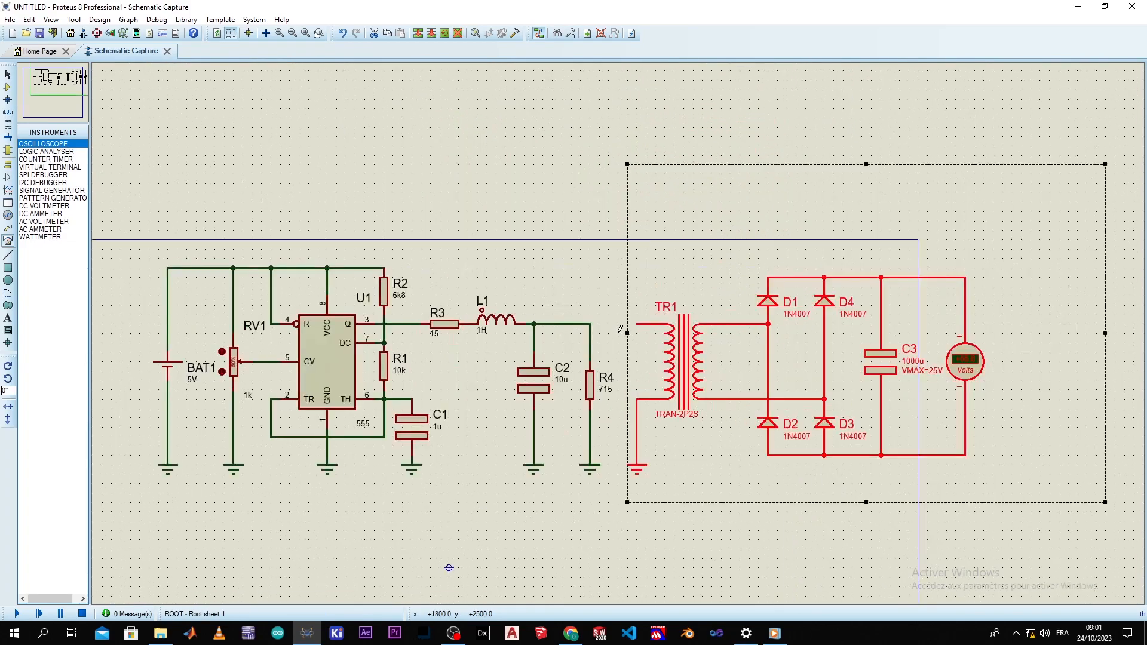
# - Wire the top of R4 to the upper primary terminal of transformer TR1
pyautogui.click(560, 268)
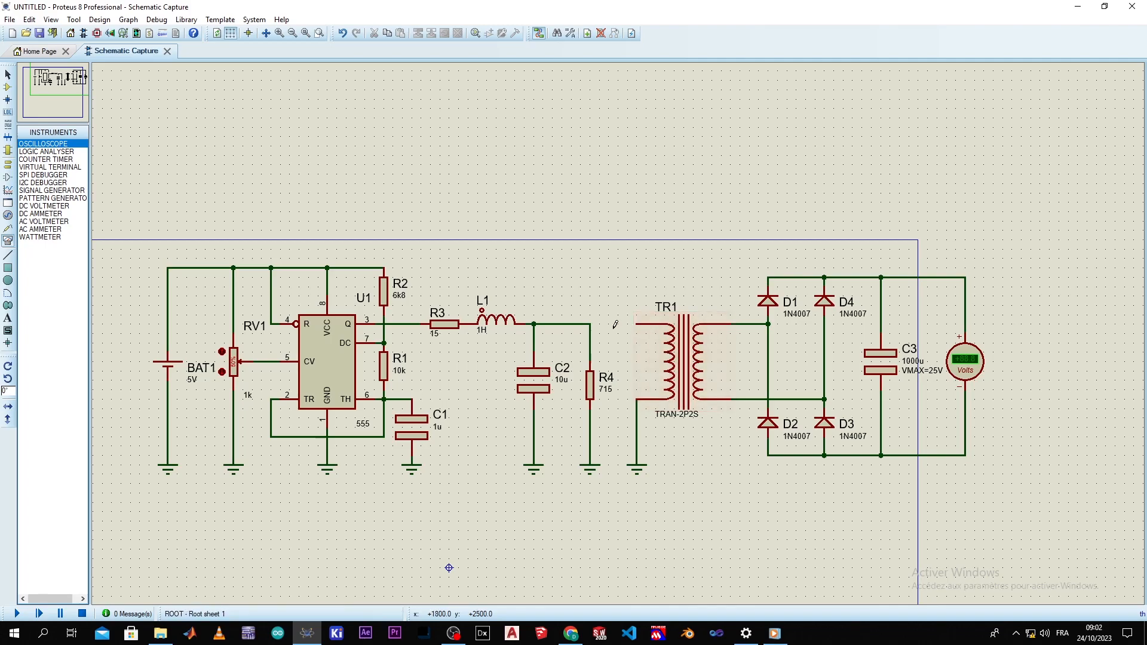
pyautogui.click(590, 324)
pyautogui.click(634, 322)
# - Examine the LC filter, transformer TR1 and the diode bridge with C3 and the voltmeter in the connected schematic
pyautogui.scroll(2, 514, 323)
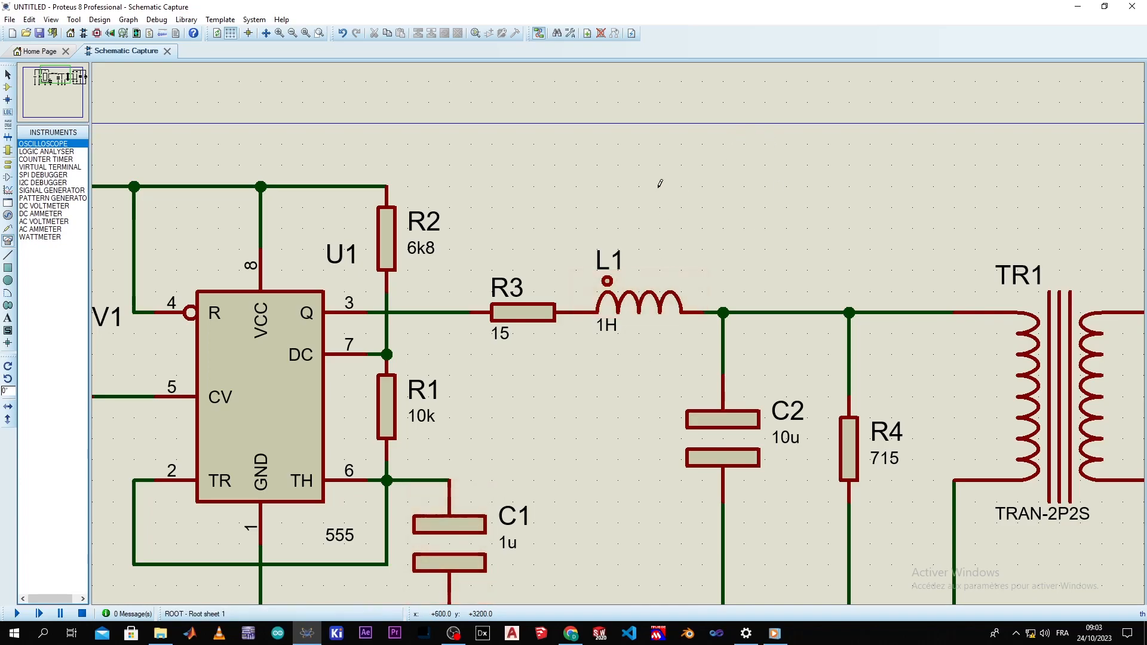
pyautogui.scroll(-3, 584, 567)
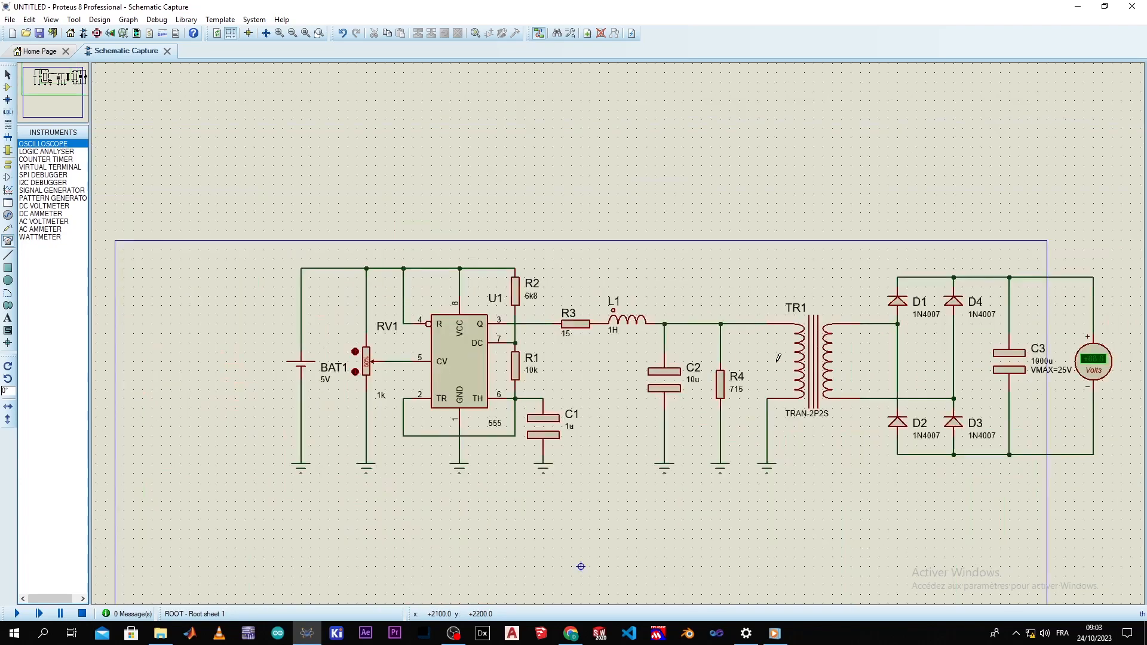
pyautogui.scroll(2, 620, 329)
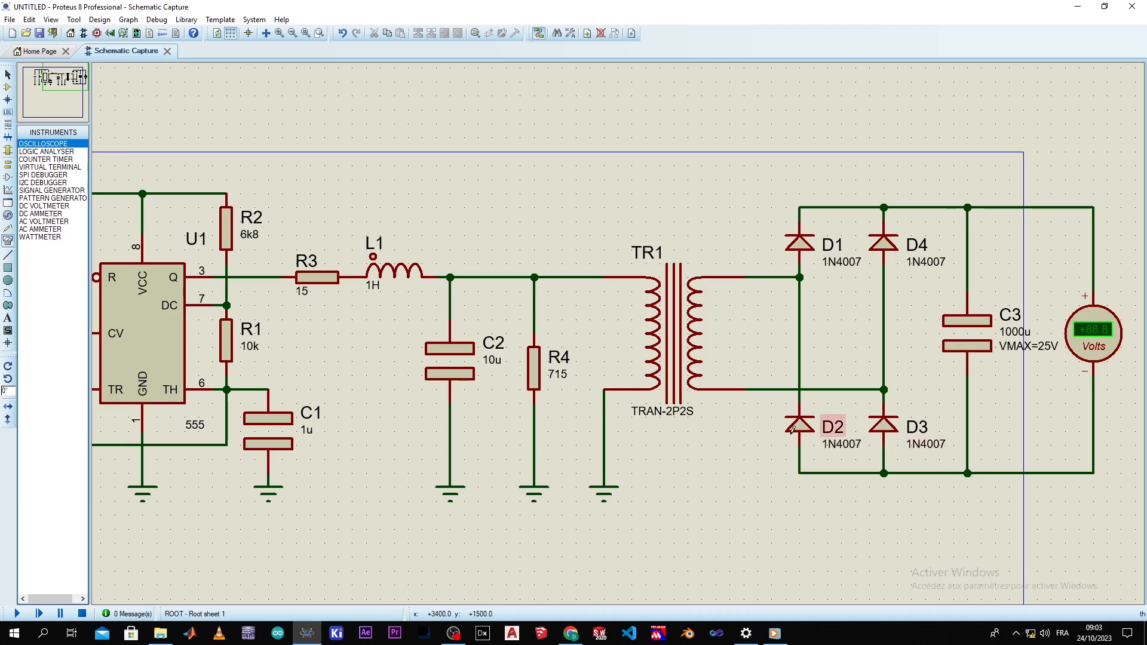
pyautogui.scroll(-1, 737, 463)
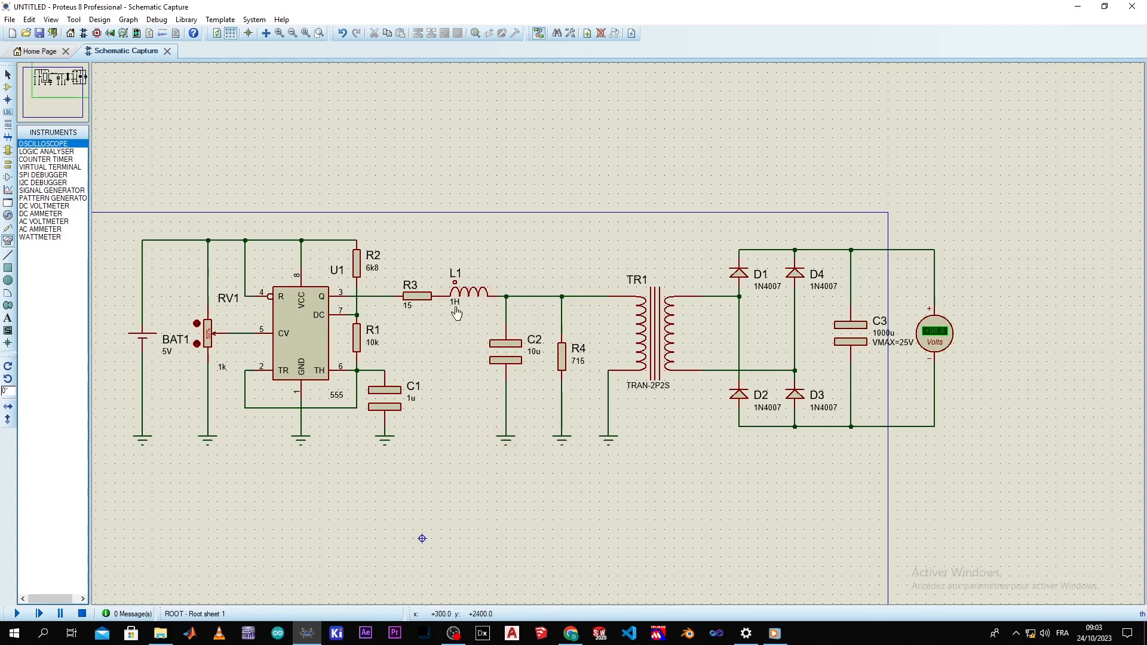
pyautogui.scroll(1, 620, 329)
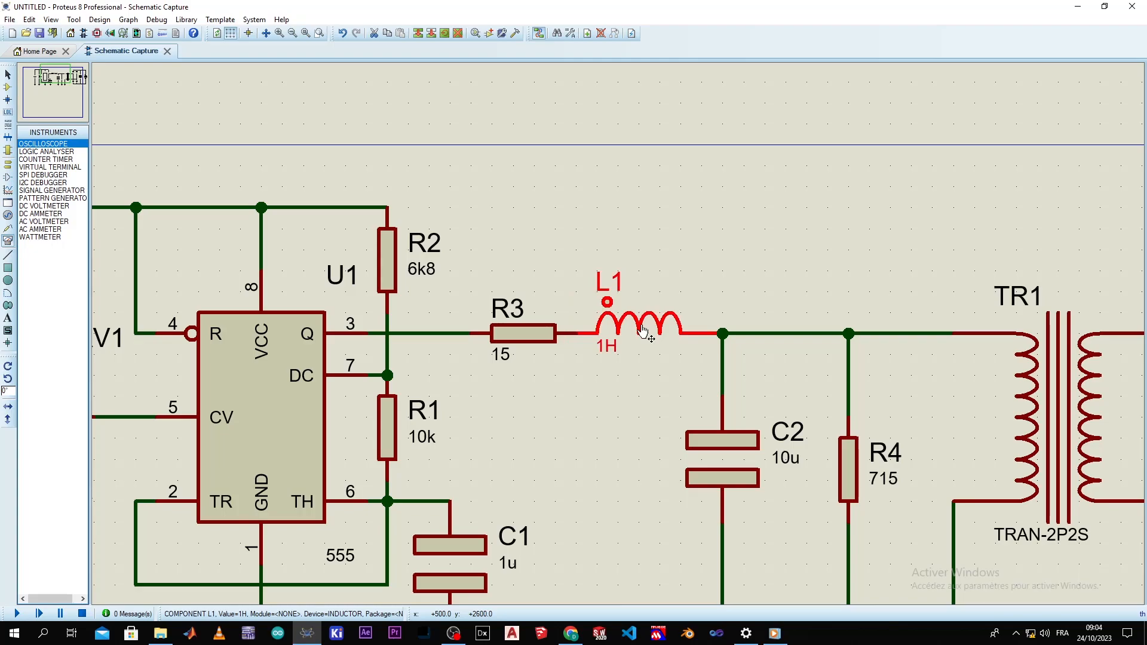
pyautogui.click(710, 459)
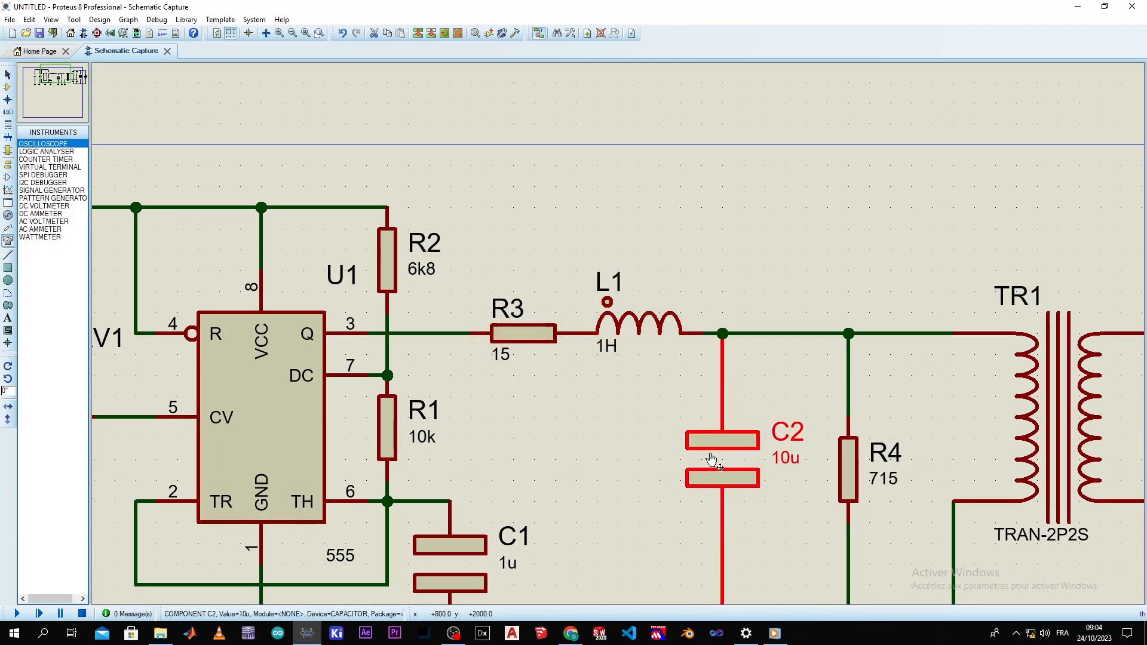
pyautogui.scroll(-2, 711, 460)
pyautogui.scroll(1, 738, 464)
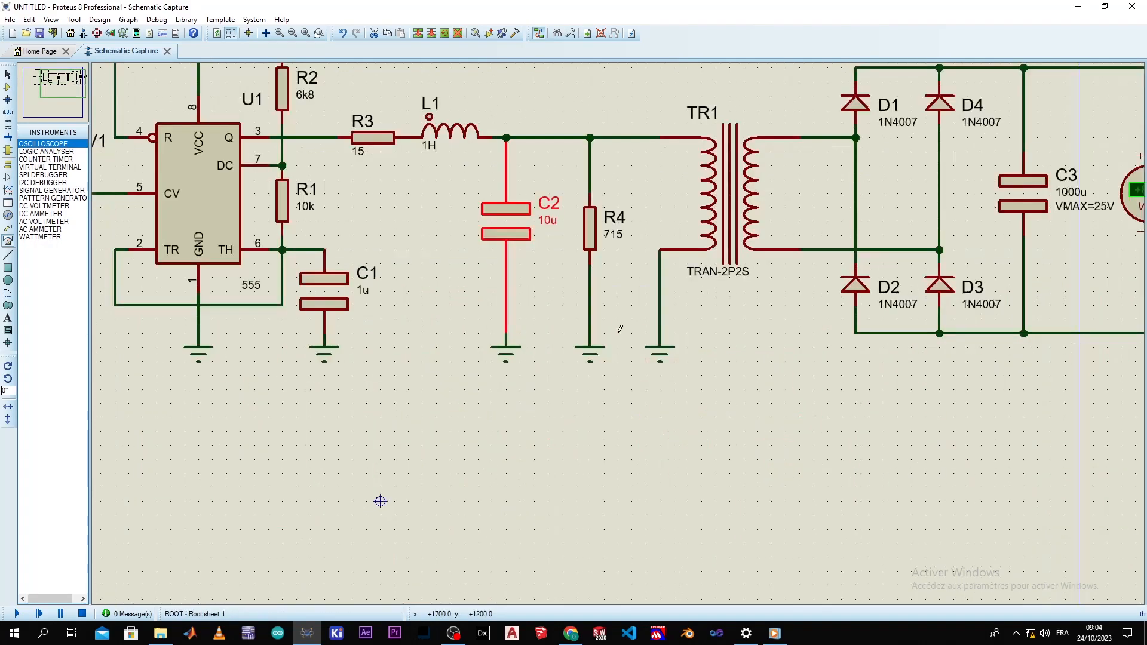
pyautogui.moveTo(704, 287); pyautogui.dragTo(666, 401)
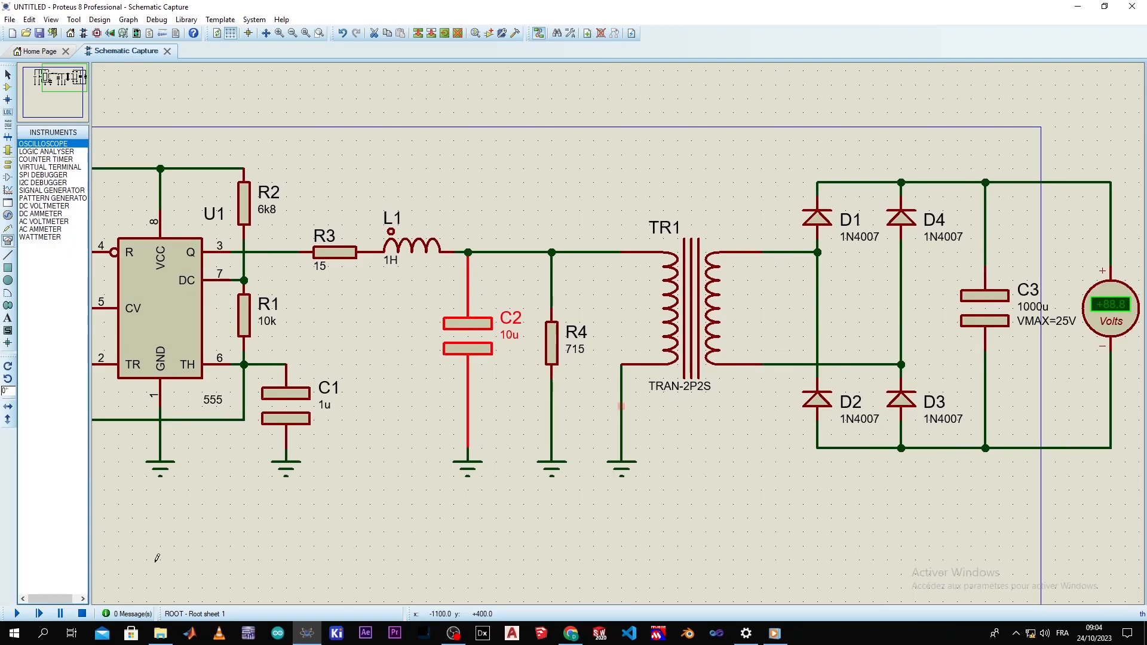
# - Run the simulation to compare the voltmeter reading across C3 with the battery BAT1 voltage, and stop the run
pyautogui.click(17, 614)
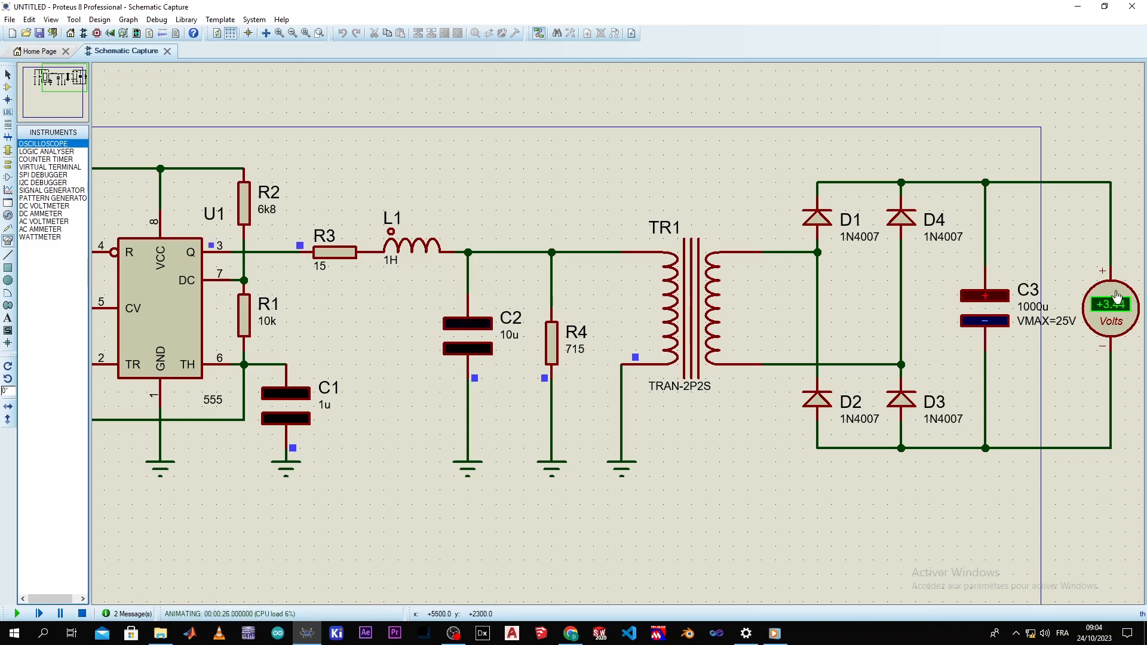
pyautogui.scroll(-1, 435, 522)
pyautogui.scroll(-1, 494, 458)
pyautogui.scroll(2, 513, 350)
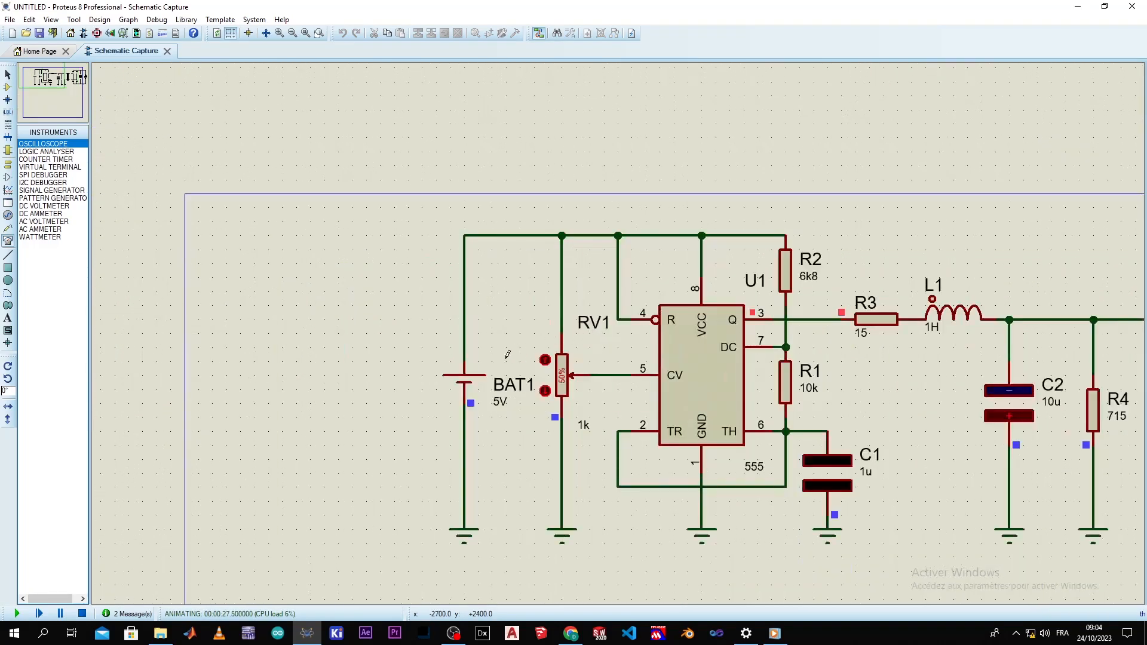
pyautogui.scroll(1, 514, 350)
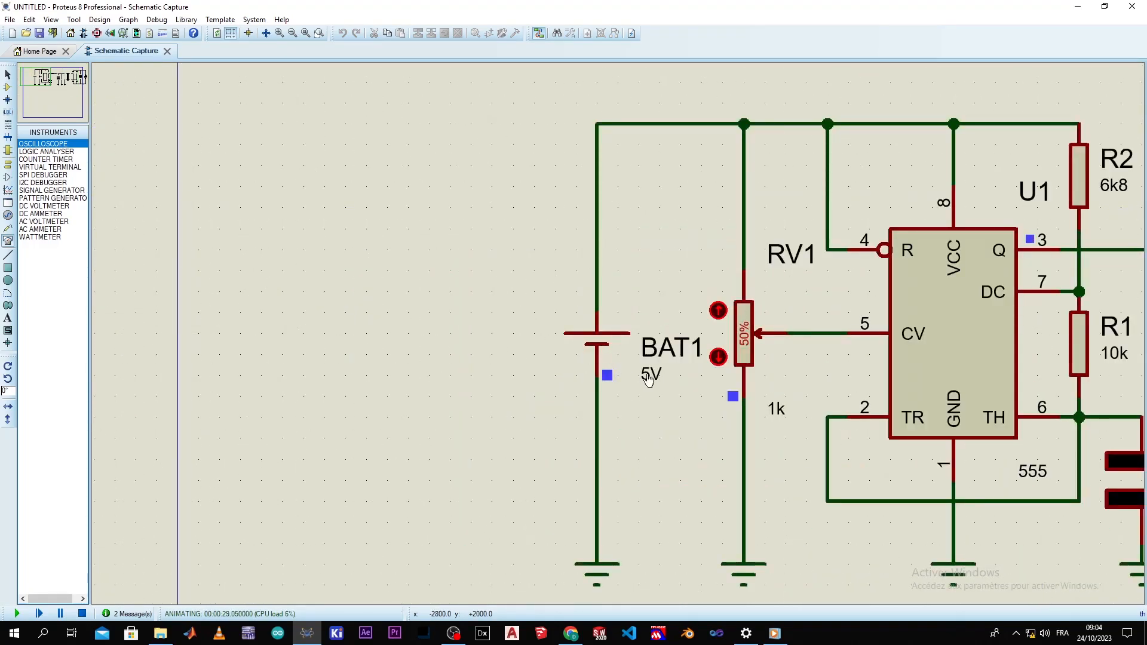
pyautogui.click(83, 611)
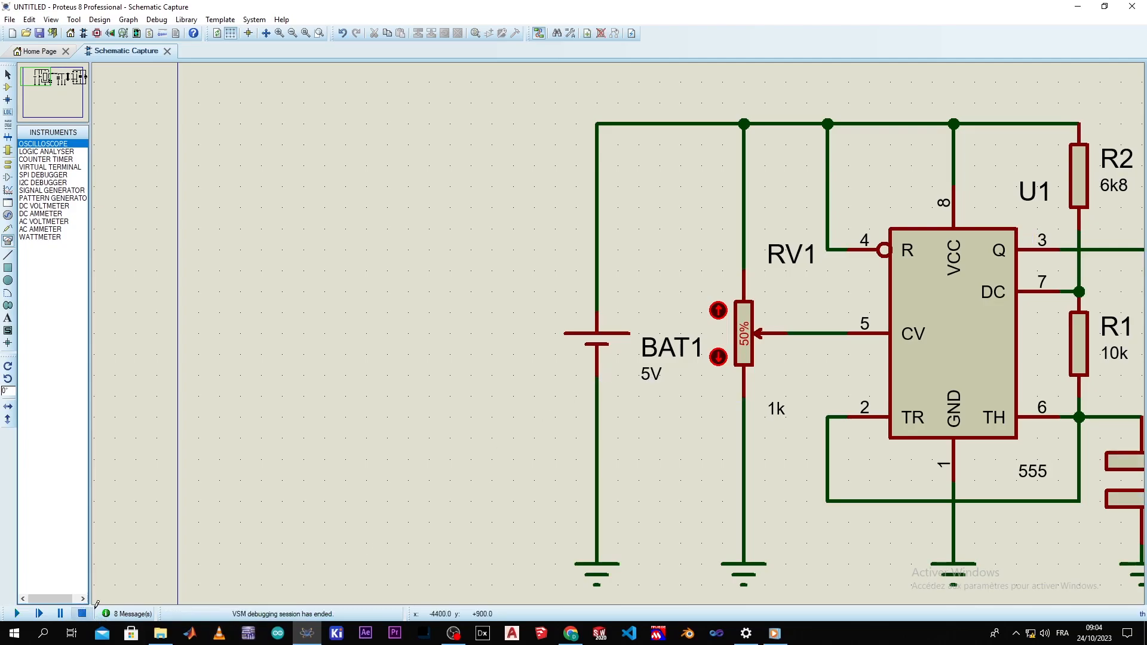
# - Set the value of battery BAT1 to 12V
pyautogui.doubleClick(652, 379)
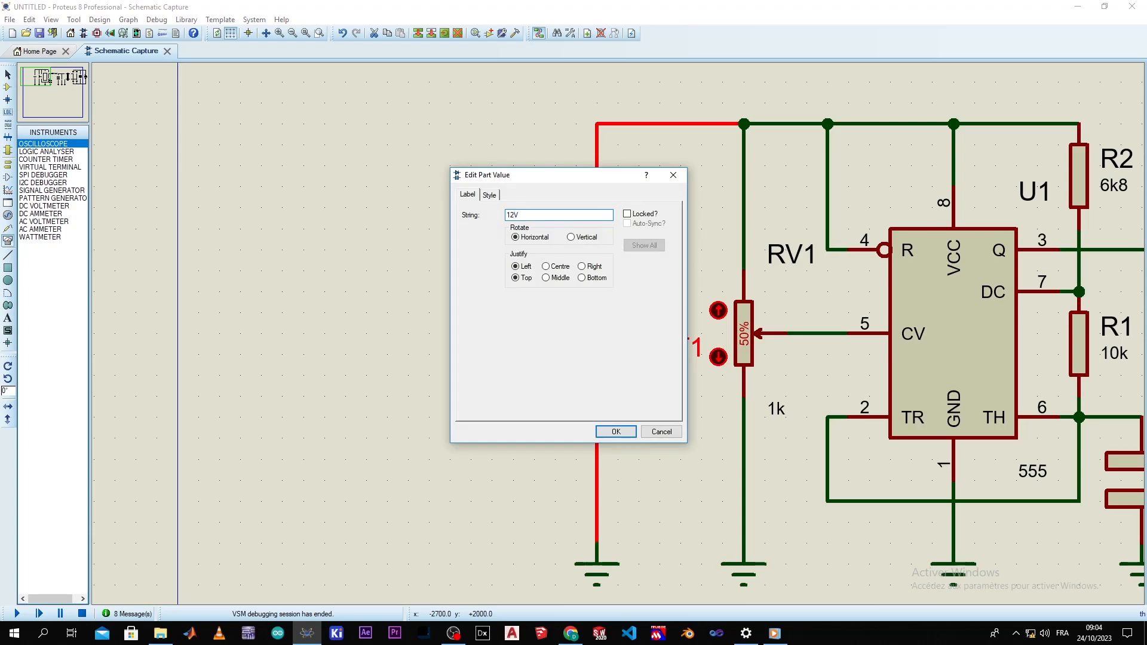
pyautogui.write('12V')
pyautogui.press('Return')
# - Run the simulation with the 12V battery to read the voltmeter across C3, and end the run without viewing the simulation log
pyautogui.scroll(-4, 654, 385)
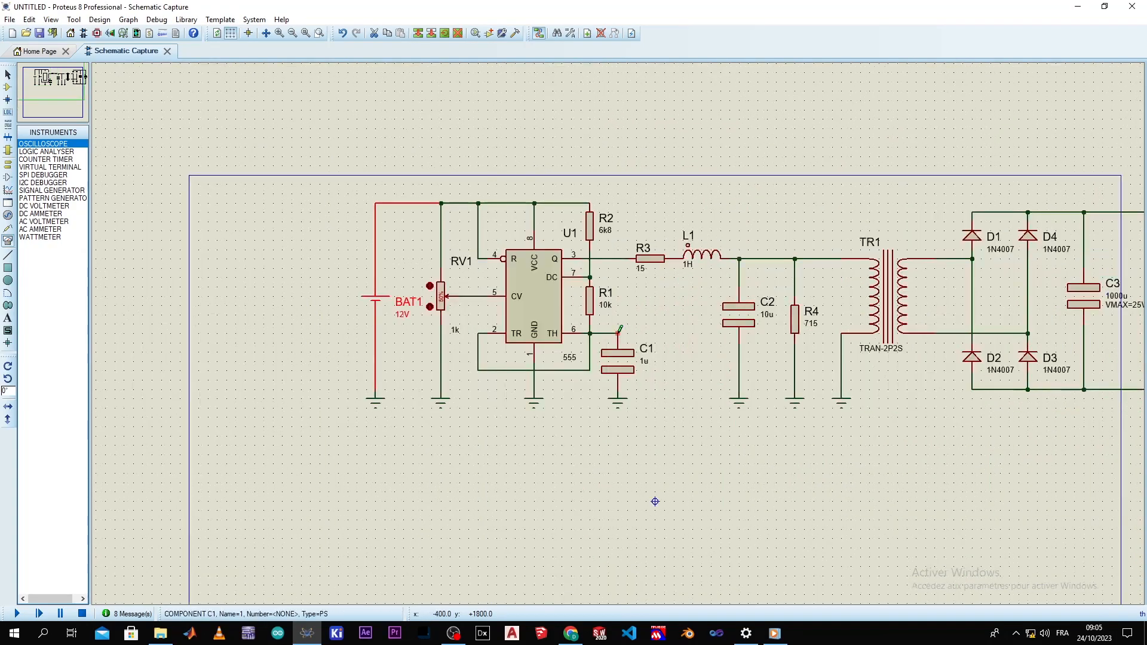
pyautogui.scroll(1, 620, 329)
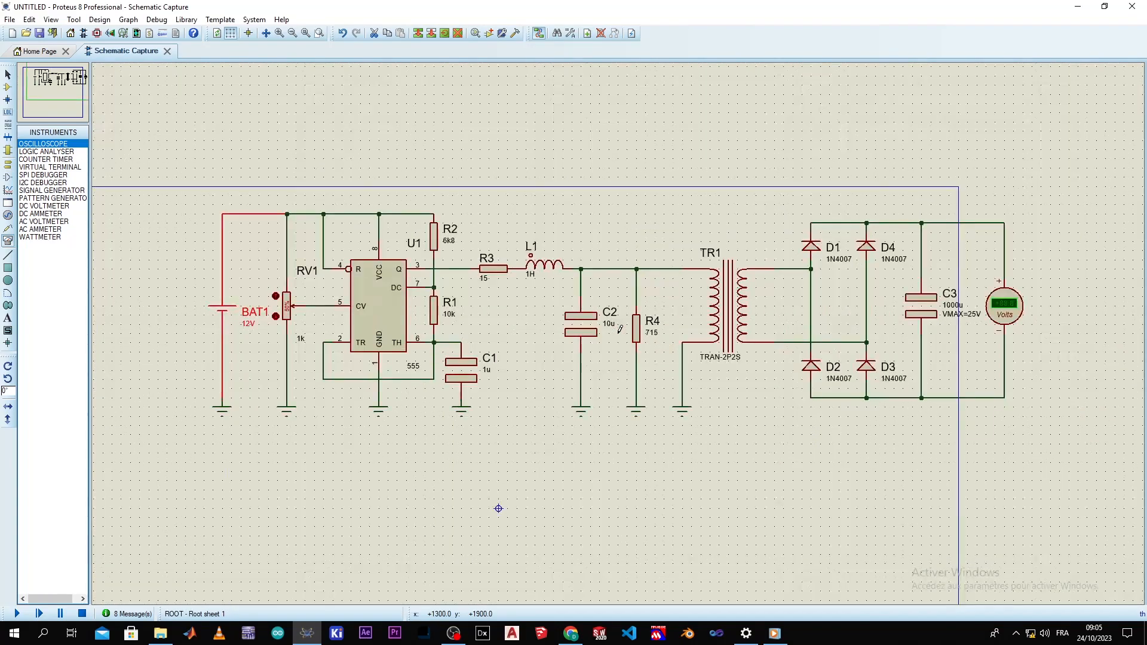
pyautogui.click(17, 613)
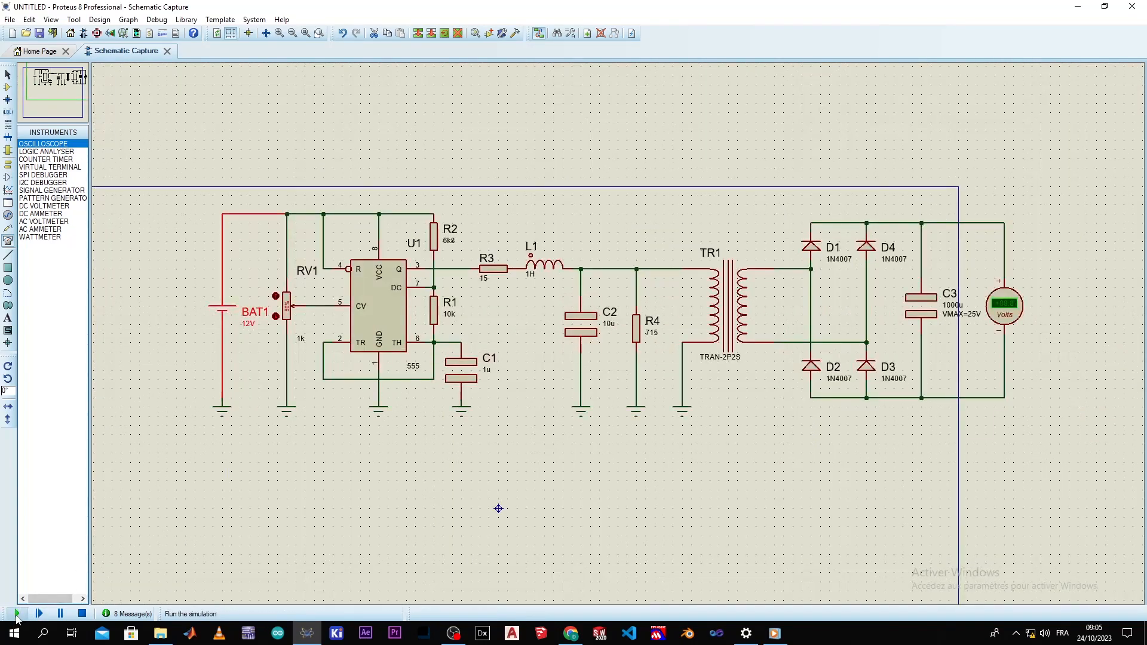
pyautogui.scroll(2, 746, 311)
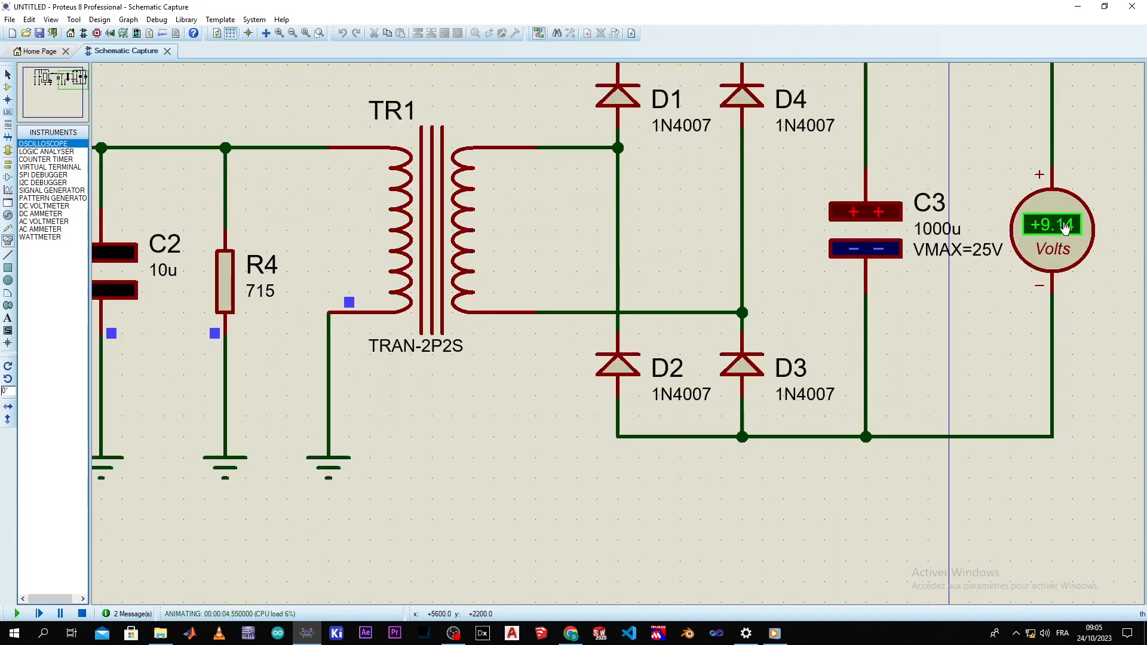
pyautogui.scroll(-1, 1053, 227)
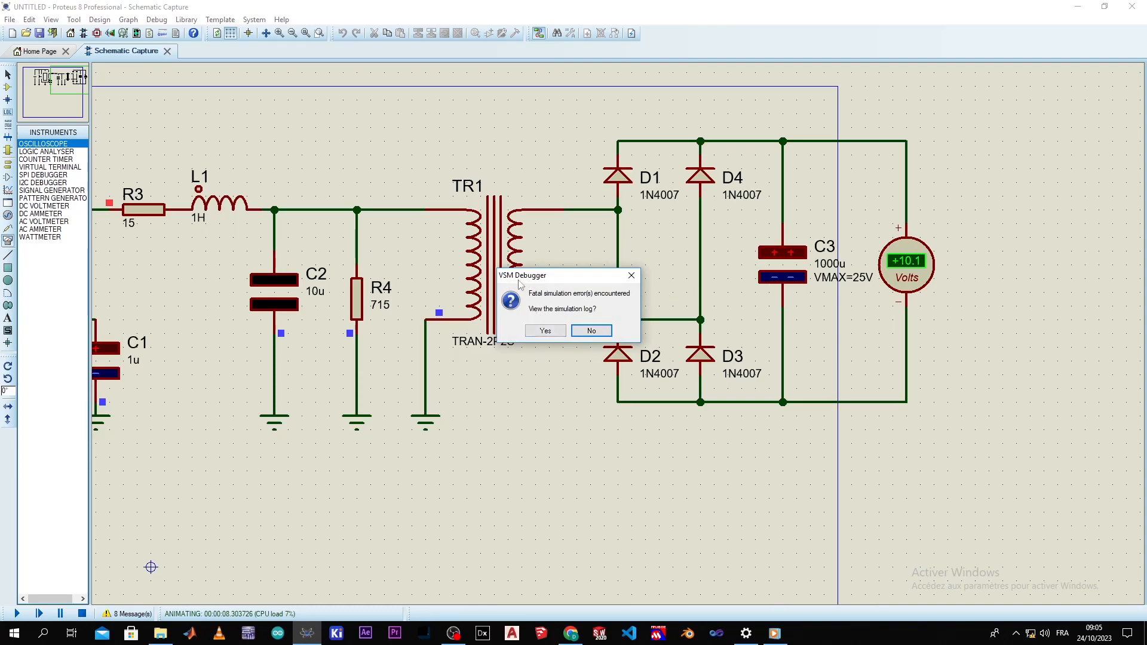
pyautogui.moveTo(549, 281); pyautogui.dragTo(407, 584)
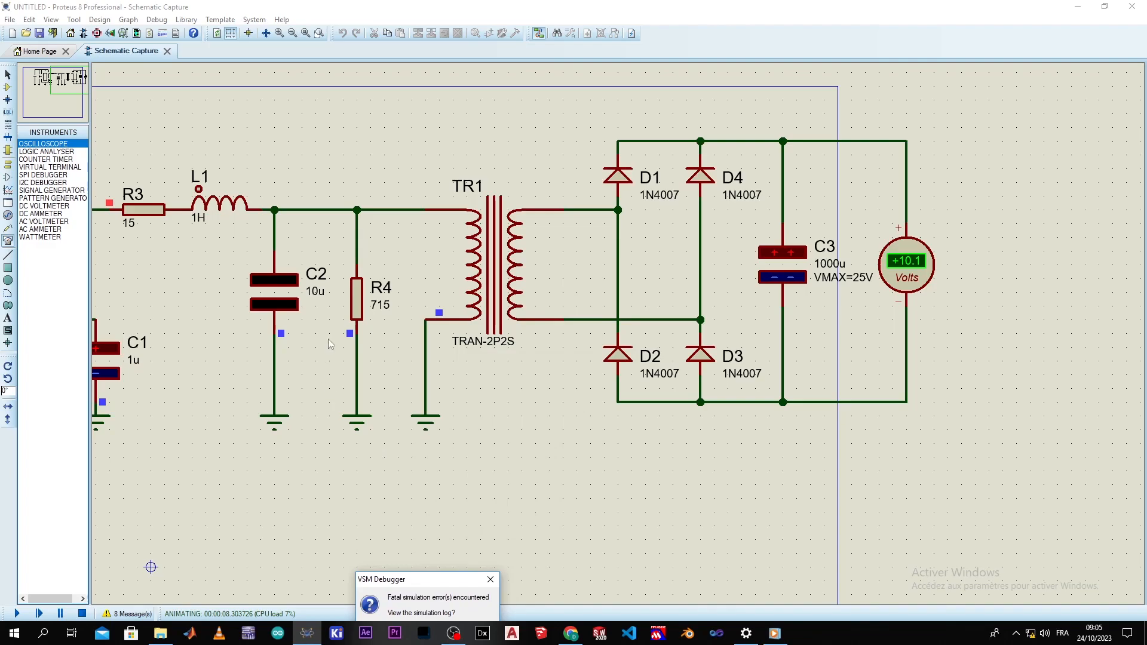
pyautogui.click(490, 580)
pyautogui.scroll(-2, 515, 377)
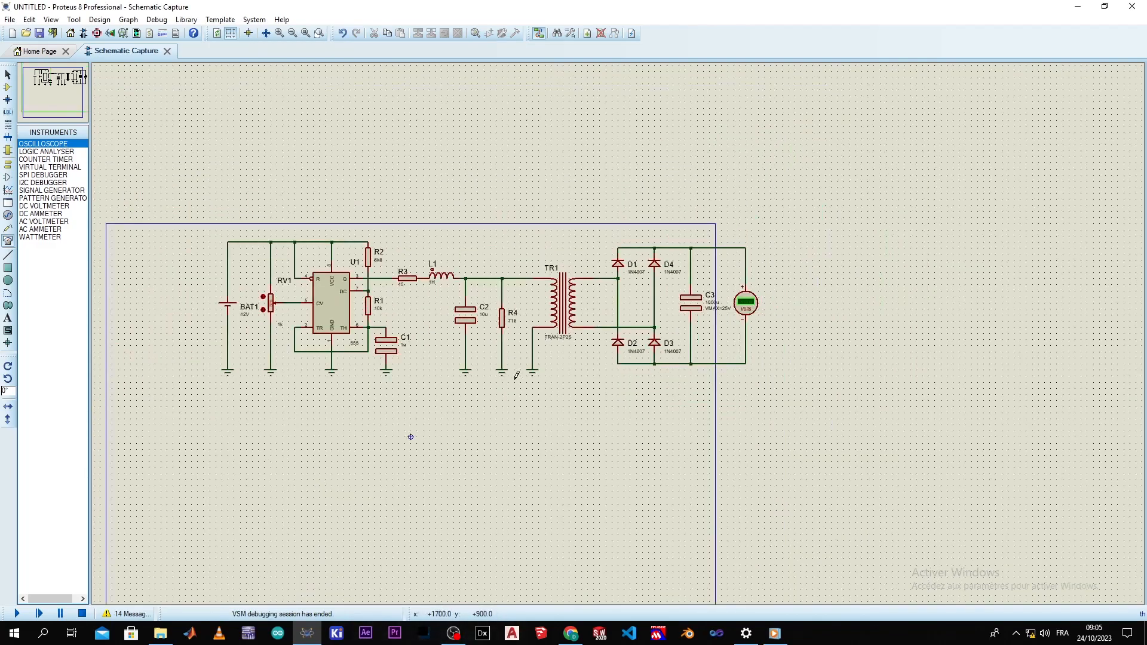
# - Set the value of battery BAT1 back to 5V and deselect it
pyautogui.scroll(2, 514, 378)
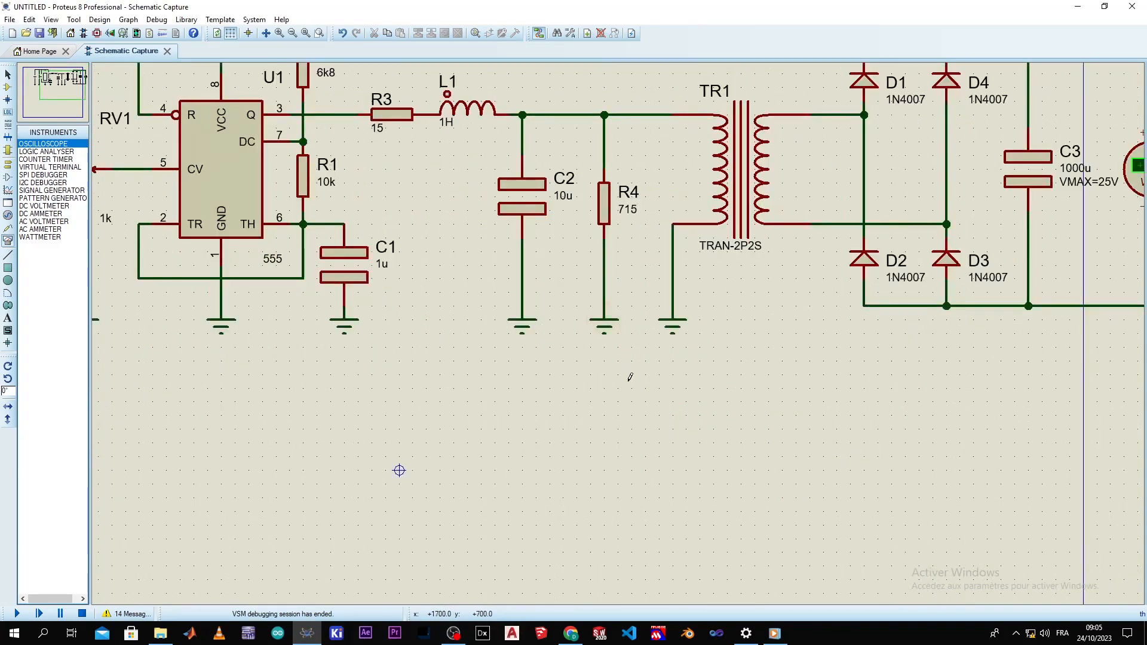
pyautogui.scroll(-2, 630, 378)
pyautogui.scroll(2, 622, 353)
pyautogui.scroll(-2, 619, 330)
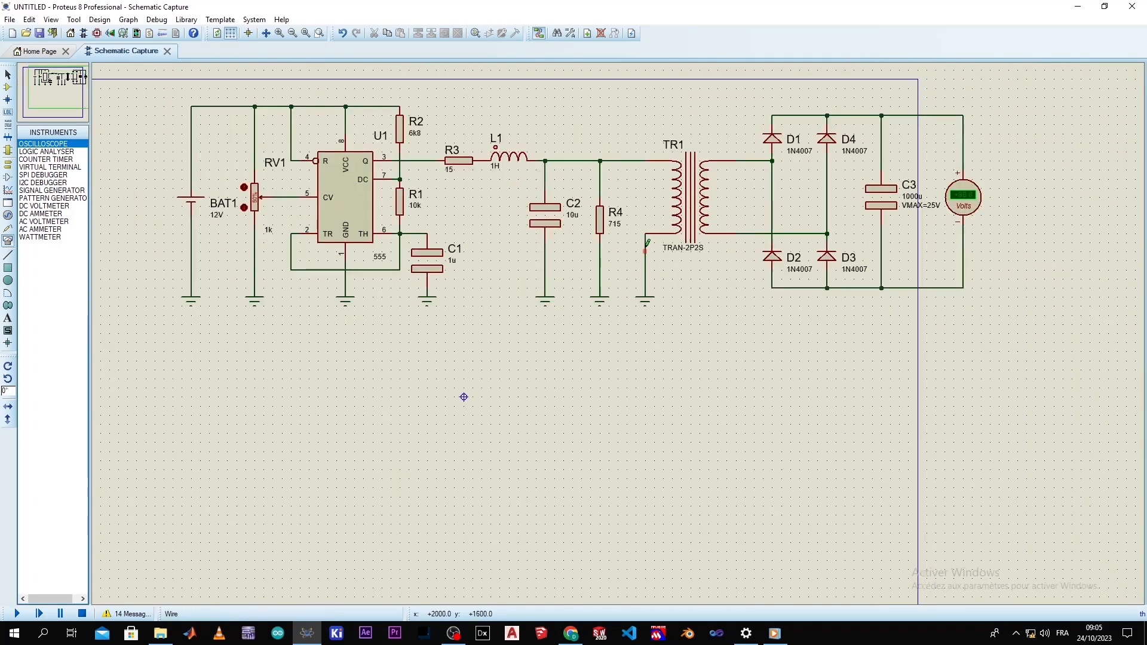
pyautogui.doubleClick(217, 216)
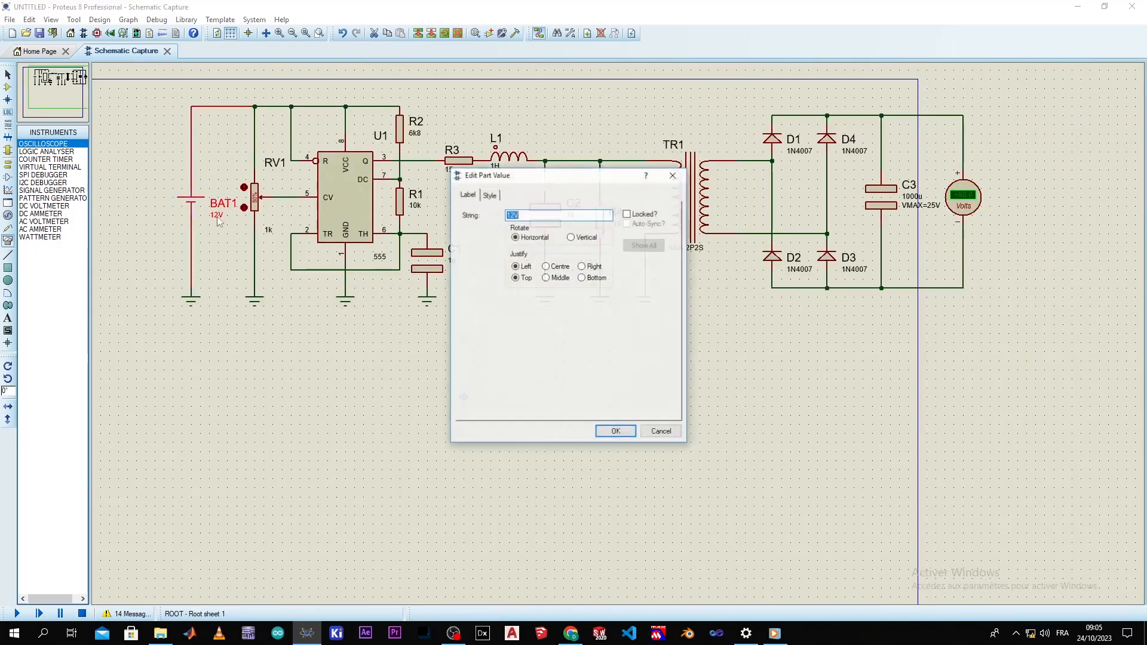
pyautogui.click(514, 215)
pyautogui.press('BackSpace')
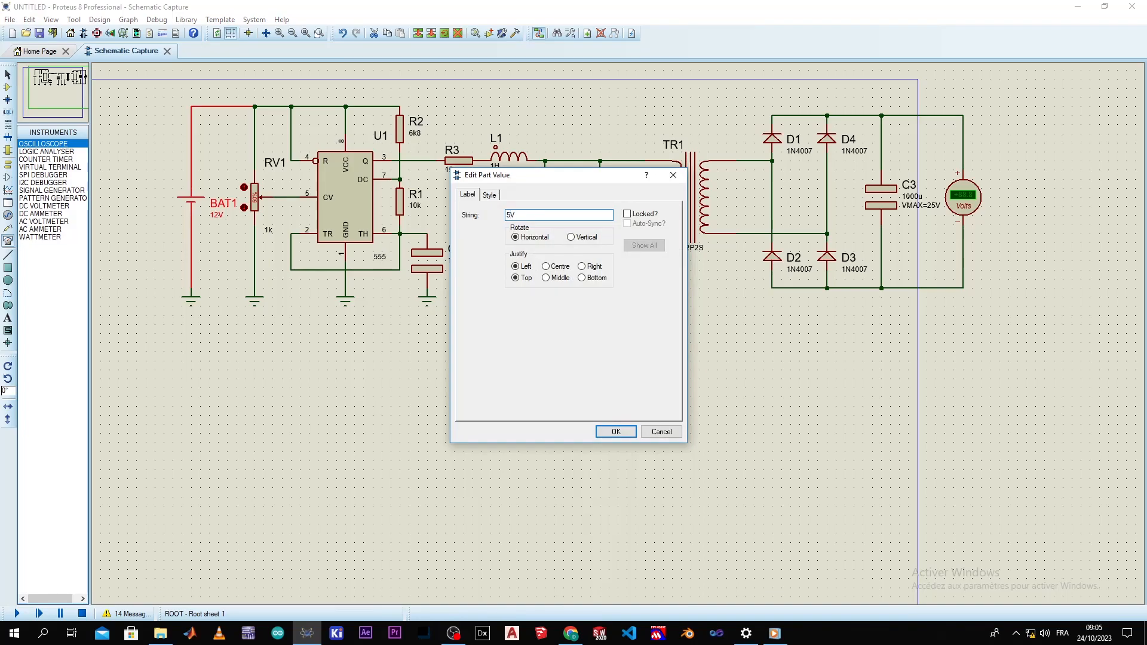
pyautogui.press('Return')
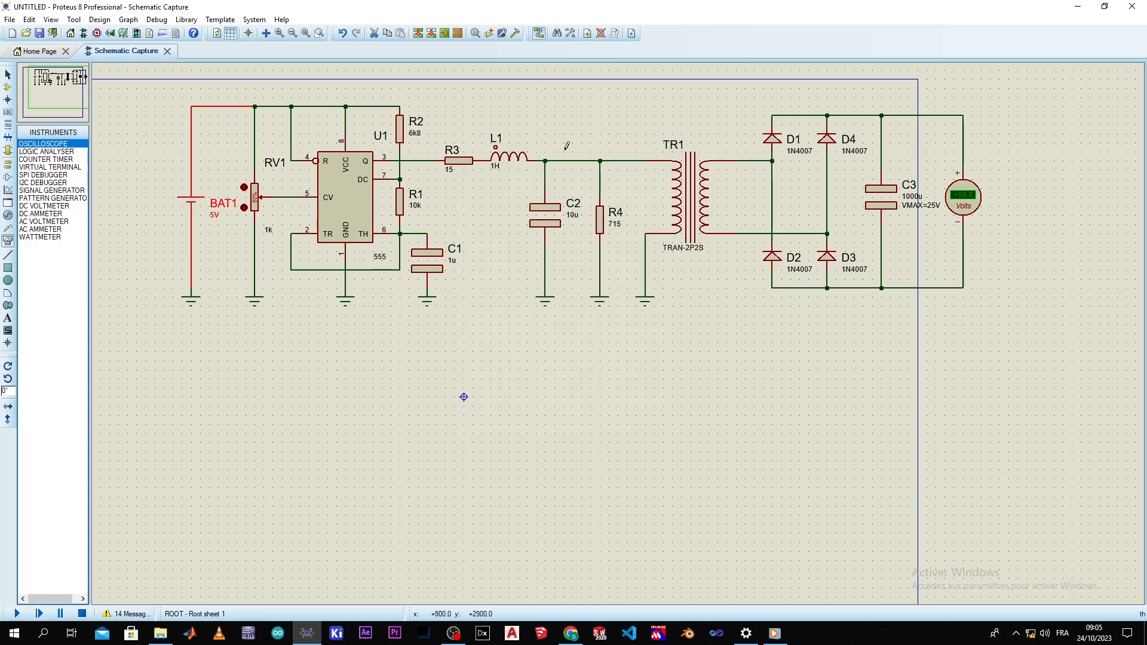
pyautogui.scroll(1, 549, 132)
pyautogui.scroll(-1, 620, 331)
pyautogui.click(635, 171)
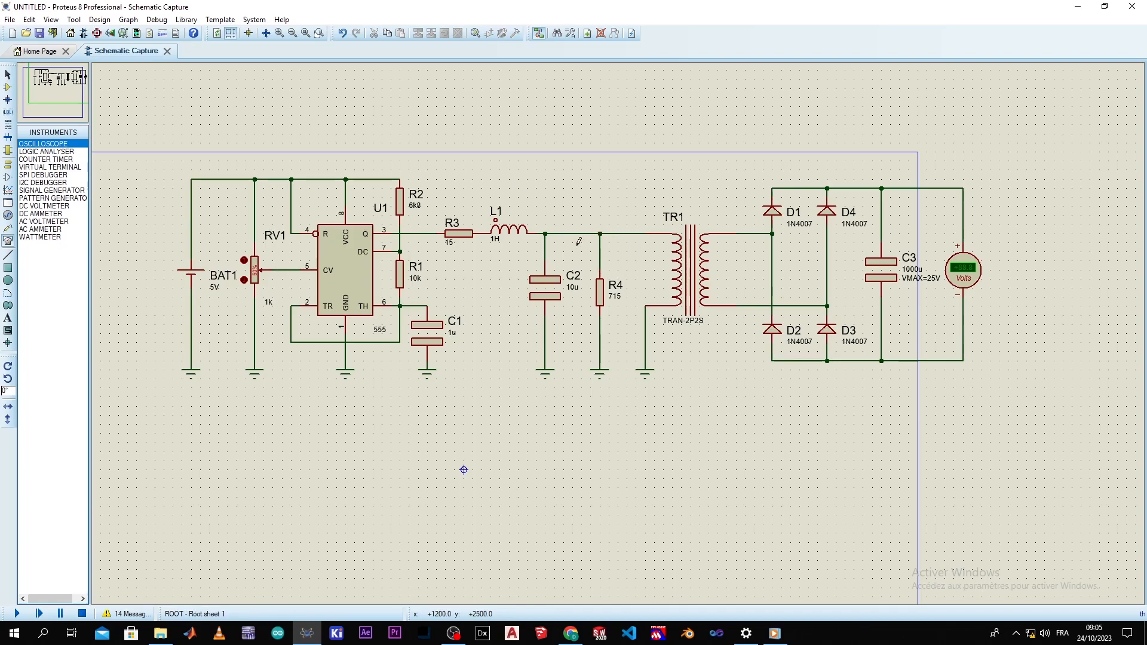
# - Run the simulation with the 5V battery and read the DC voltmeter across C3
pyautogui.scroll(1, 577, 243)
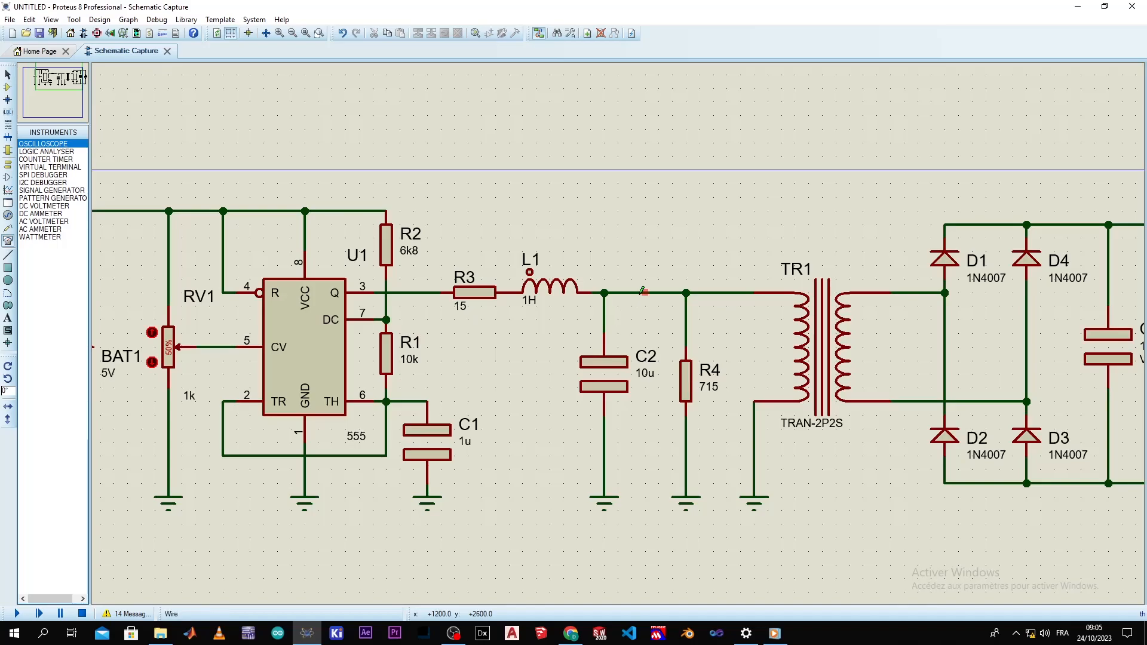
pyautogui.scroll(-2, 670, 303)
pyautogui.scroll(1, 670, 302)
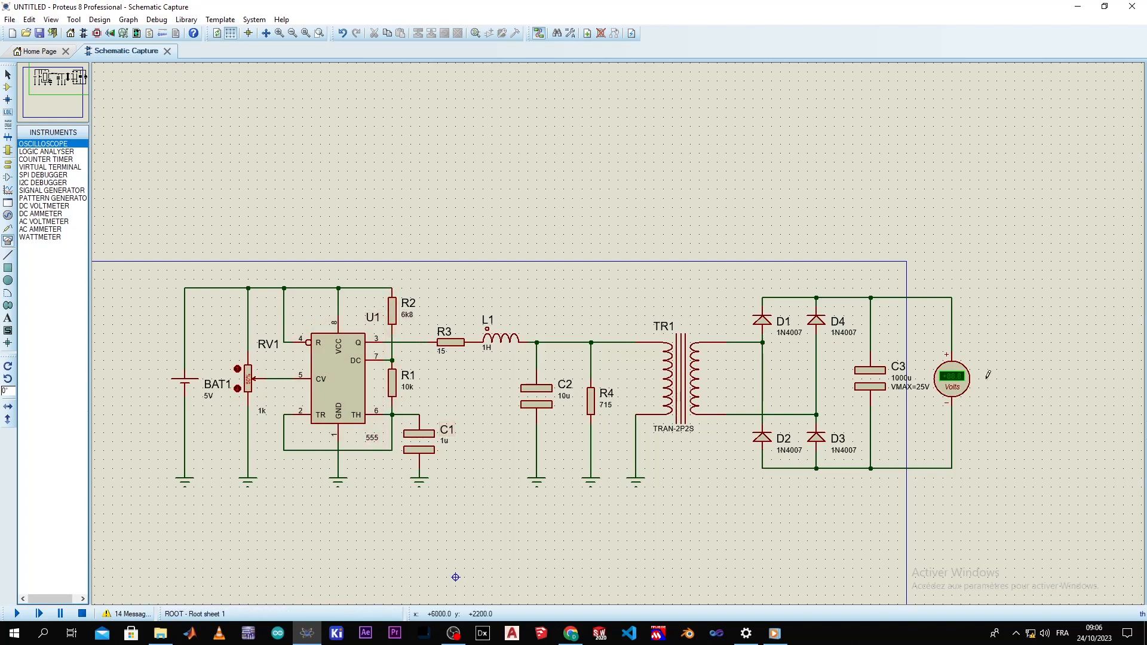
pyautogui.click(967, 387)
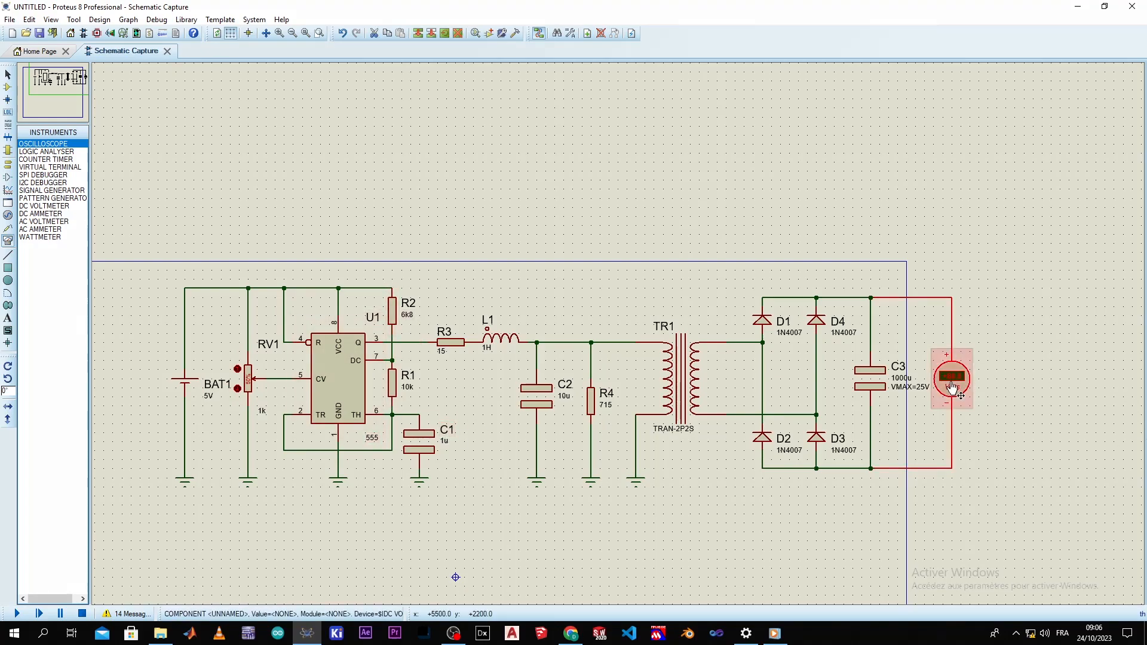
pyautogui.click(17, 613)
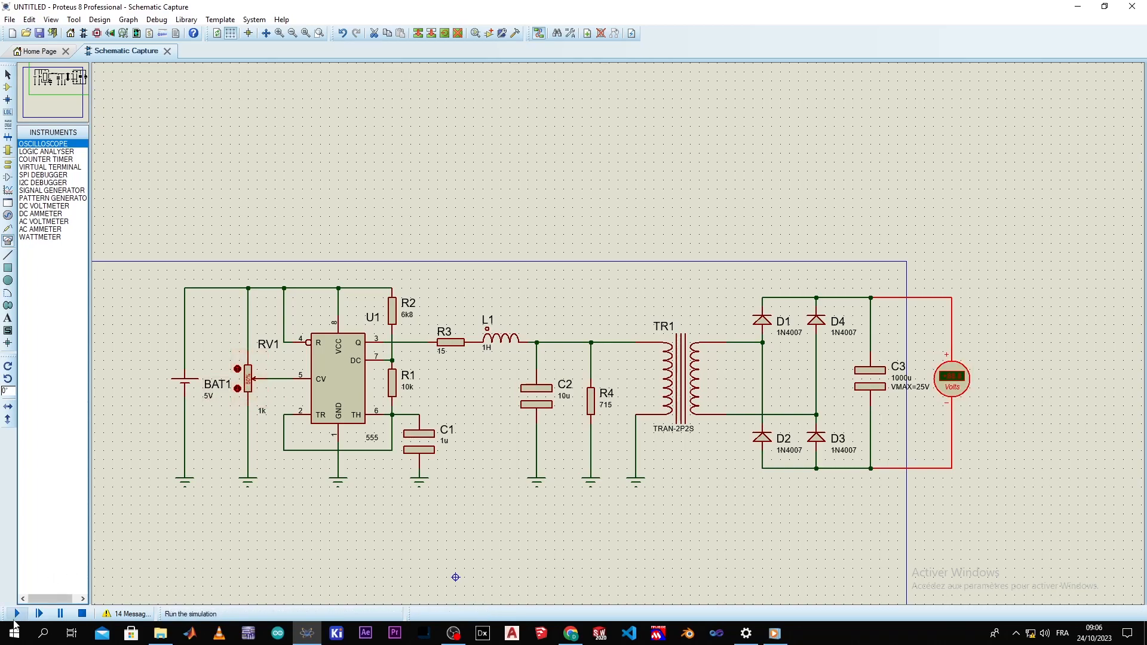
pyautogui.scroll(1, 944, 384)
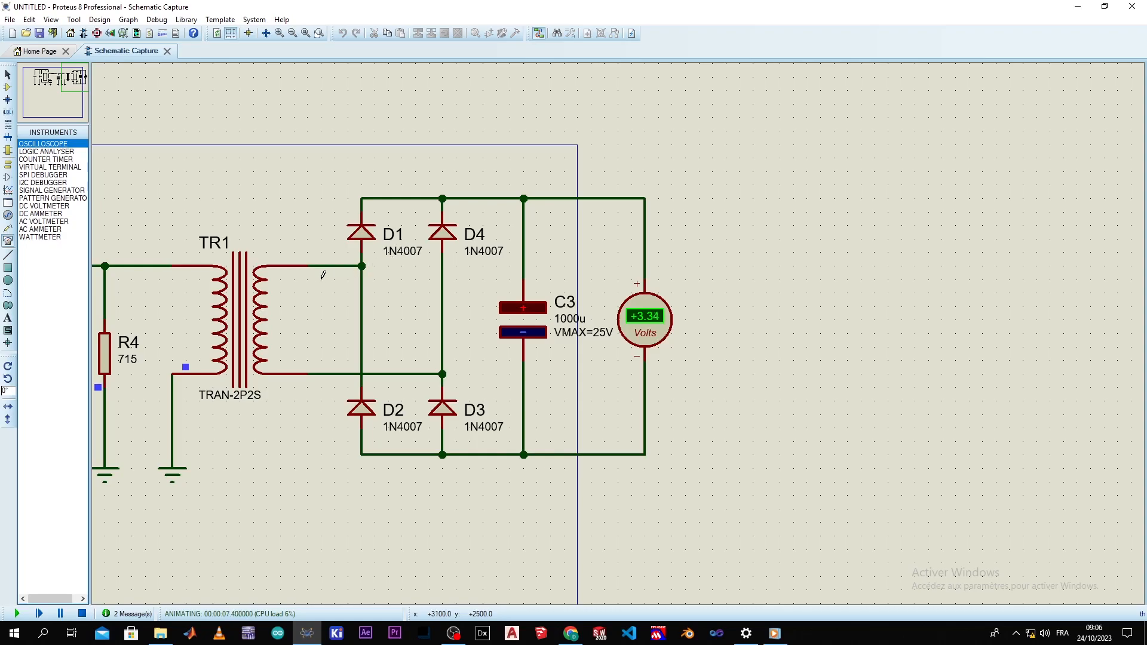
# - Examine the running circuit from the 555 and LC filter through TR1 to the rectifier, and stop the simulation
pyautogui.scroll(-2, 394, 263)
pyautogui.scroll(2, 618, 339)
pyautogui.scroll(-2, 618, 340)
pyautogui.scroll(1, 615, 334)
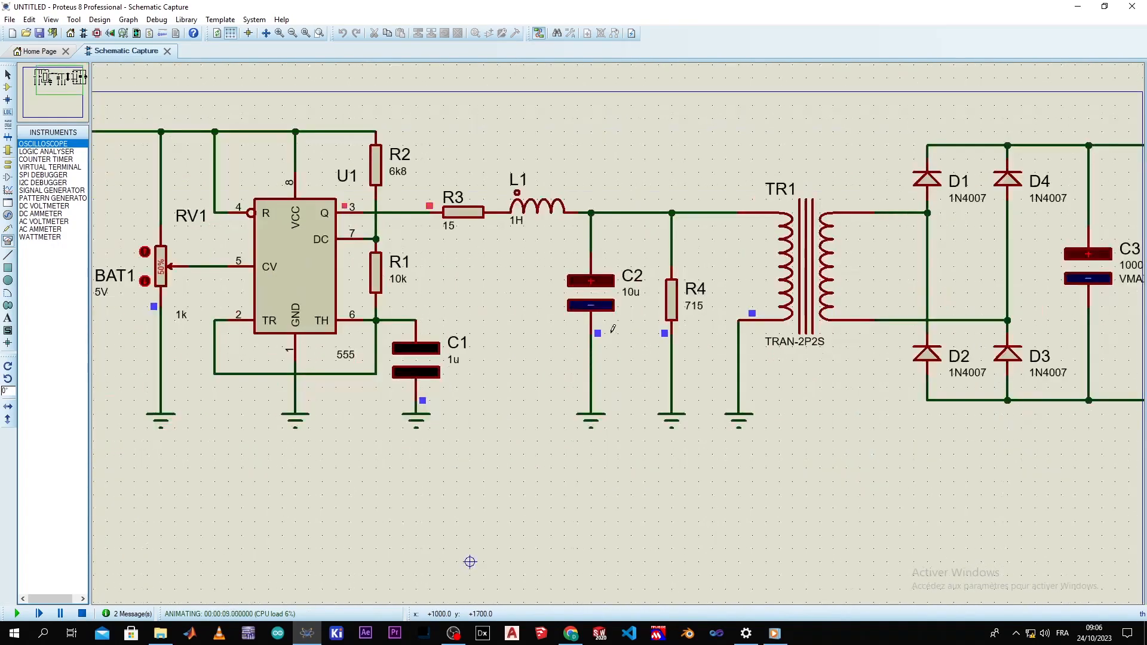
pyautogui.scroll(-1, 610, 329)
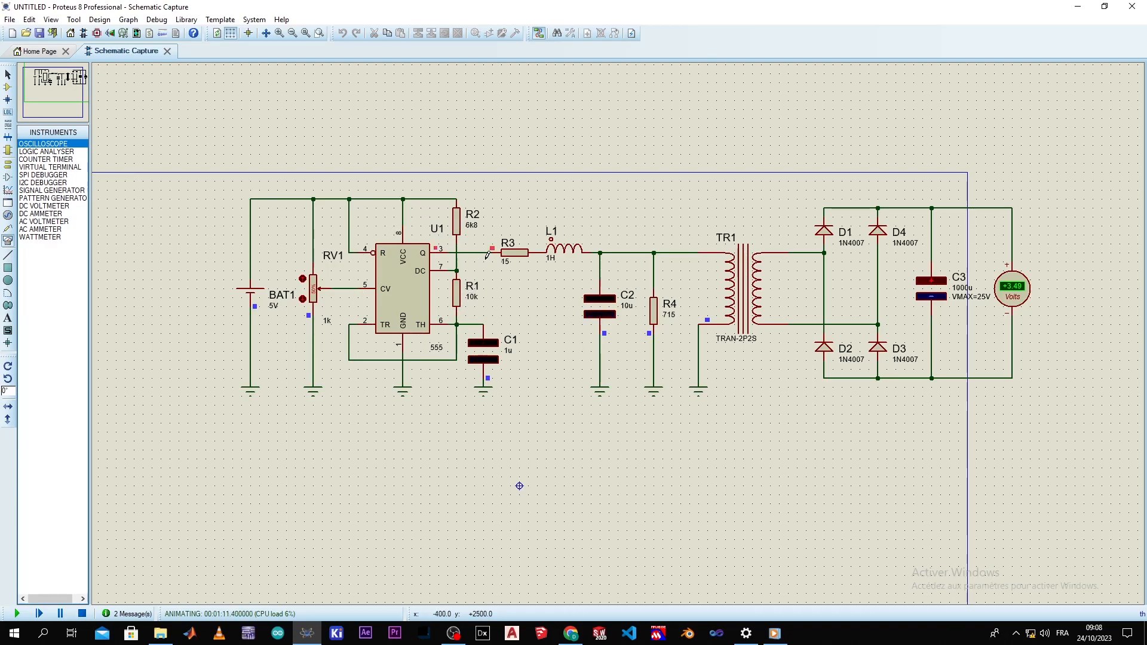
pyautogui.scroll(1, 488, 254)
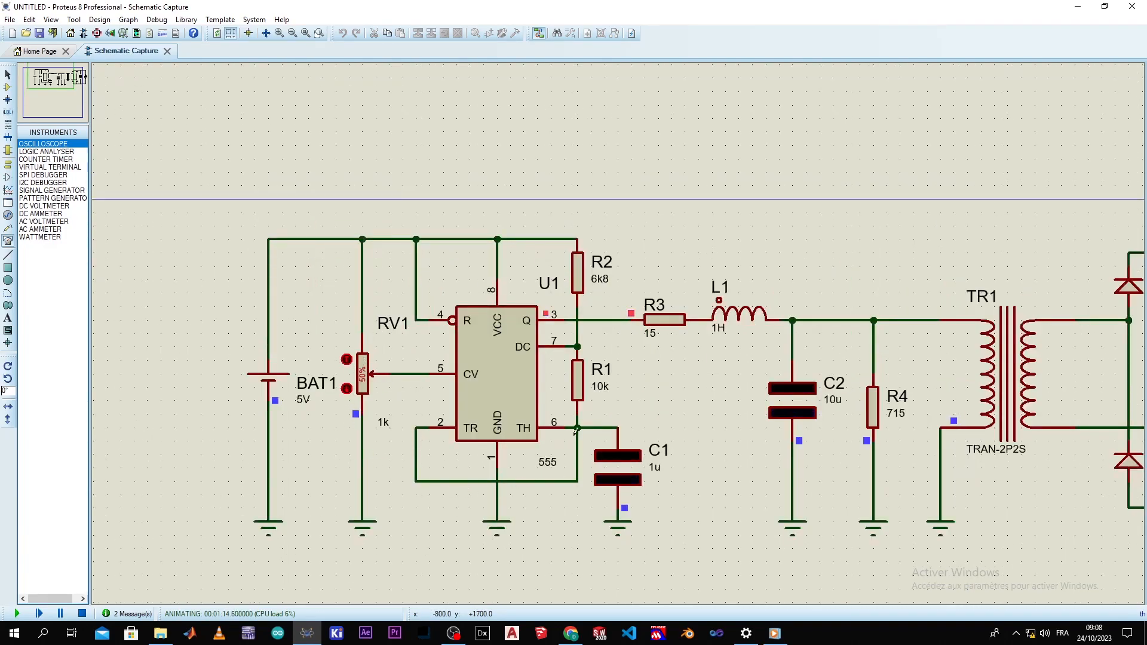
pyautogui.scroll(-2, 716, 337)
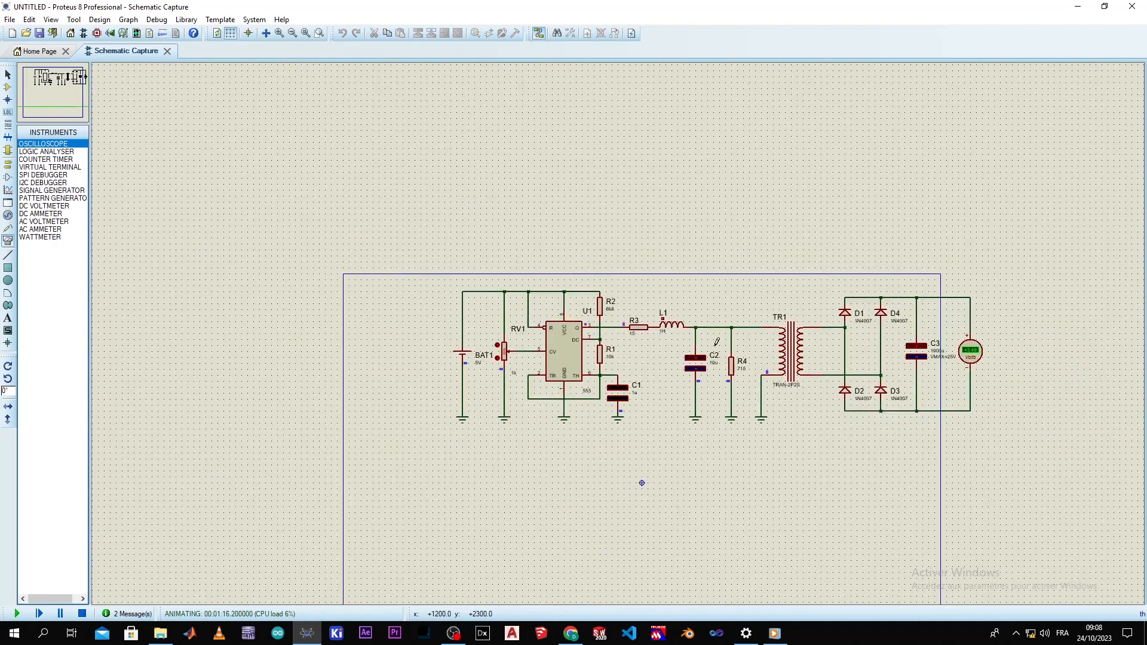
pyautogui.scroll(1, 717, 341)
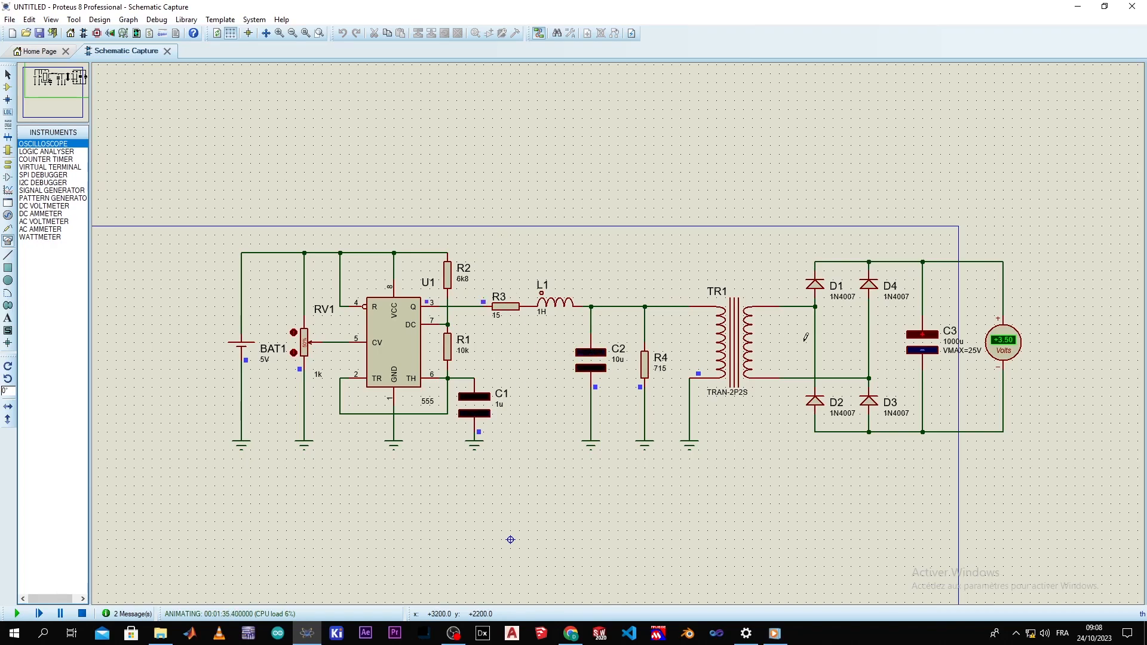
pyautogui.click(82, 614)
# - Move the entire circuit so that it lies inside the sheet border, and deselect it
pyautogui.scroll(-1, 638, 422)
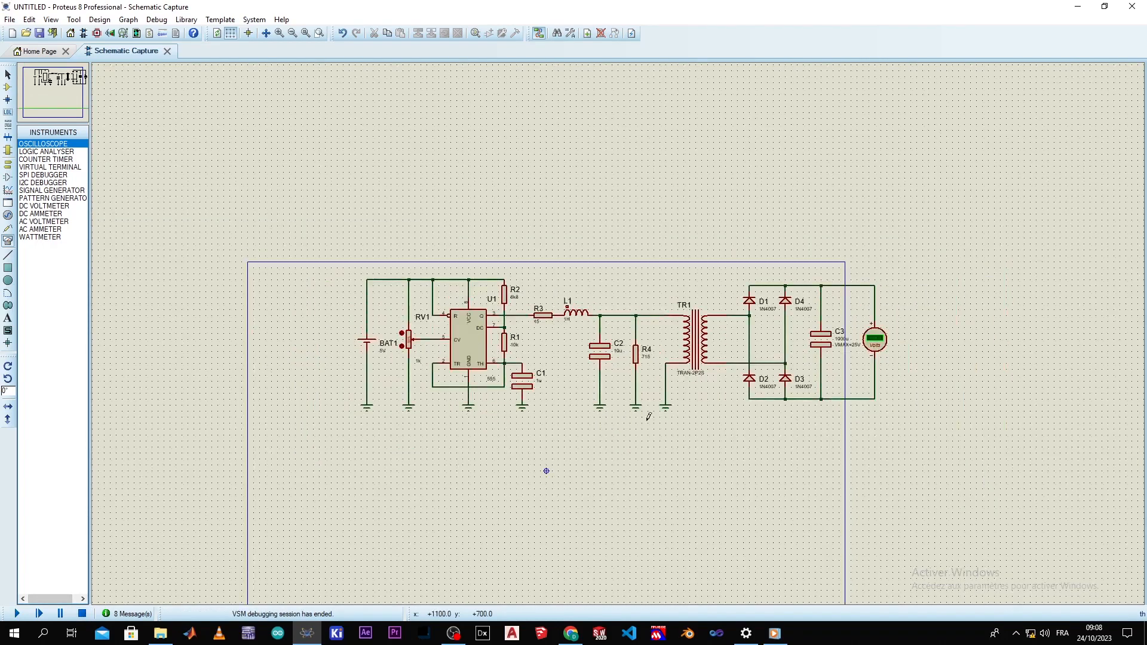
pyautogui.moveTo(892, 261); pyautogui.dragTo(307, 429)
pyautogui.moveTo(566, 351); pyautogui.dragTo(485, 376)
pyautogui.click(552, 462)
pyautogui.scroll(-1, 575, 419)
pyautogui.scroll(2, 567, 432)
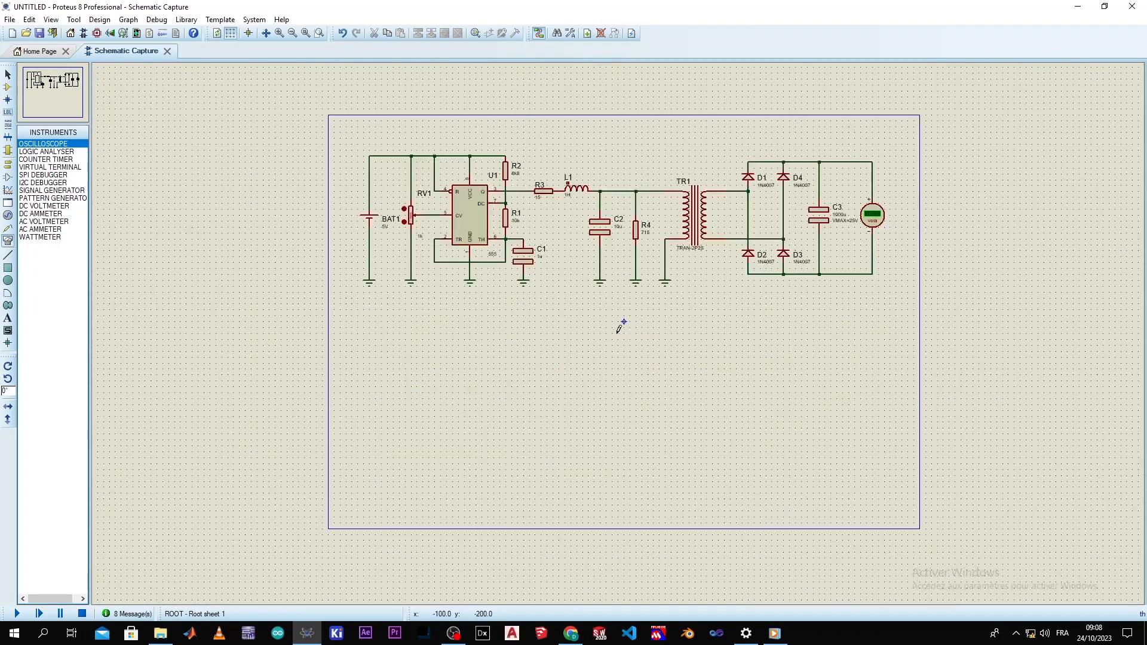
# - Set the value of capacitor C1 beside the 555 timer to 100n
pyautogui.scroll(-1, 597, 441)
pyautogui.scroll(1, 602, 444)
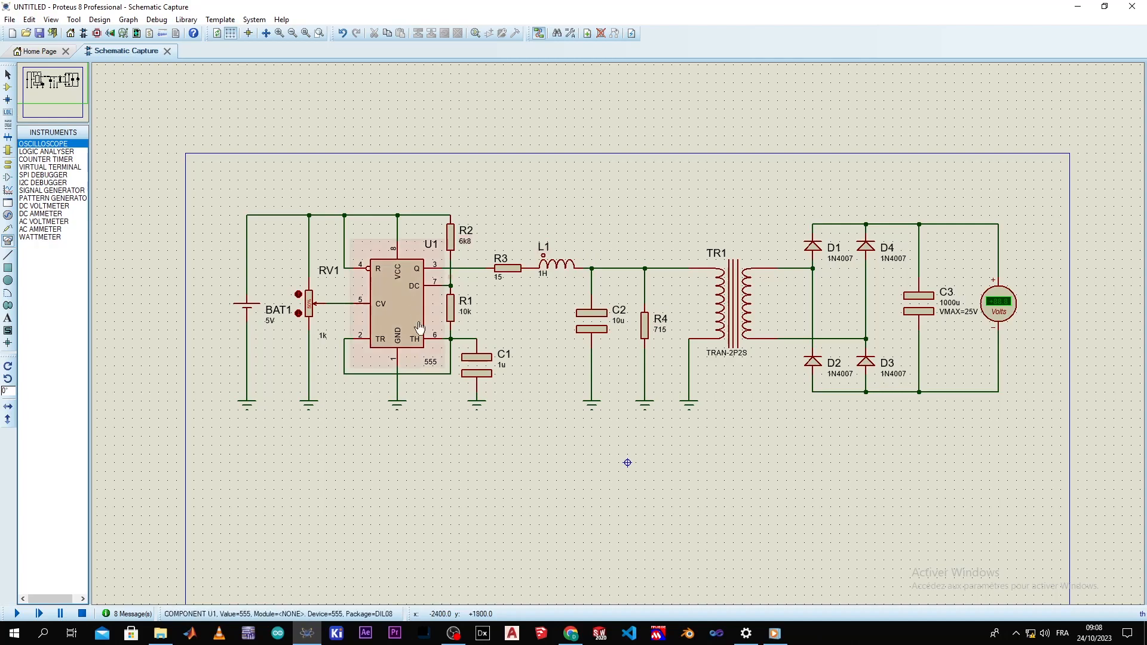
pyautogui.doubleClick(502, 366)
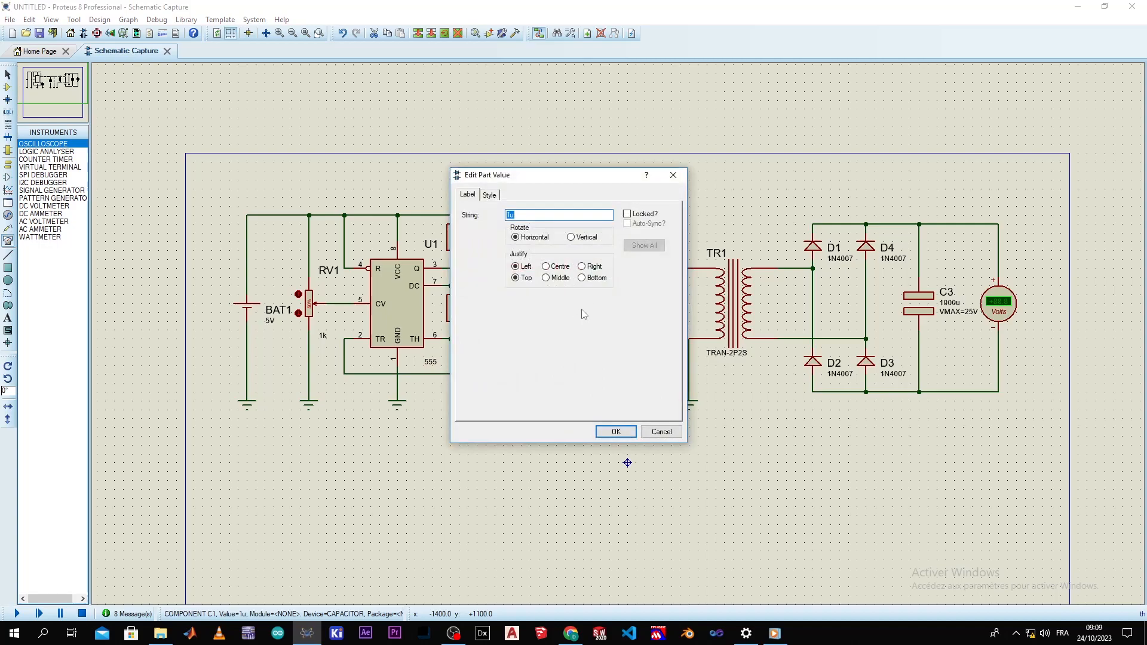
pyautogui.write('100n')
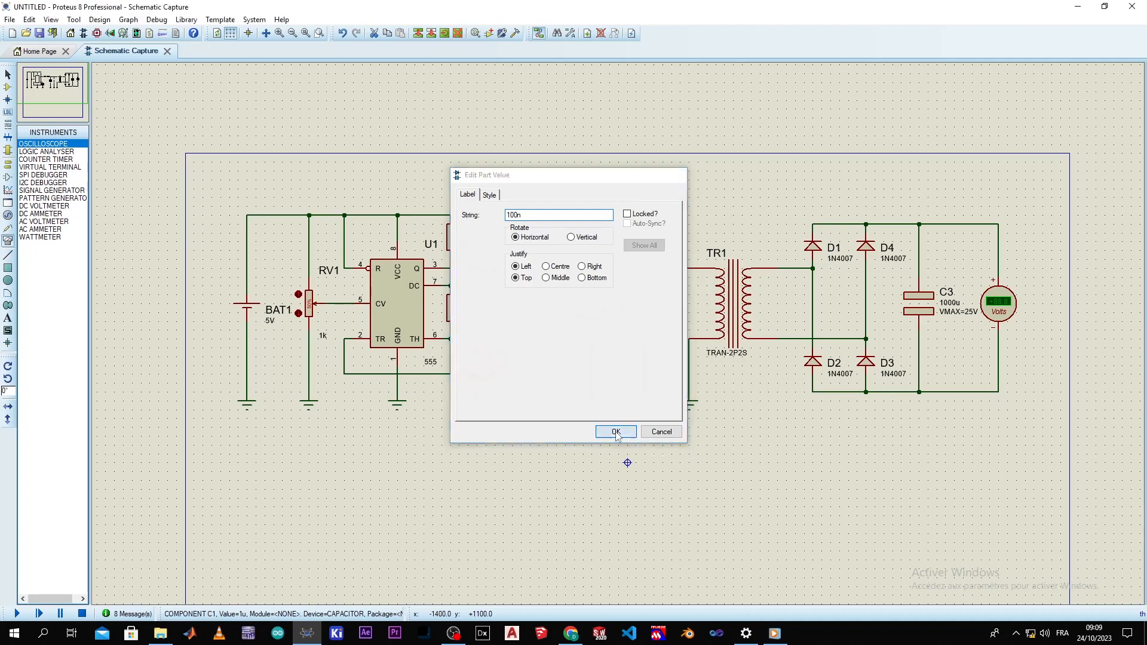
pyautogui.click(612, 433)
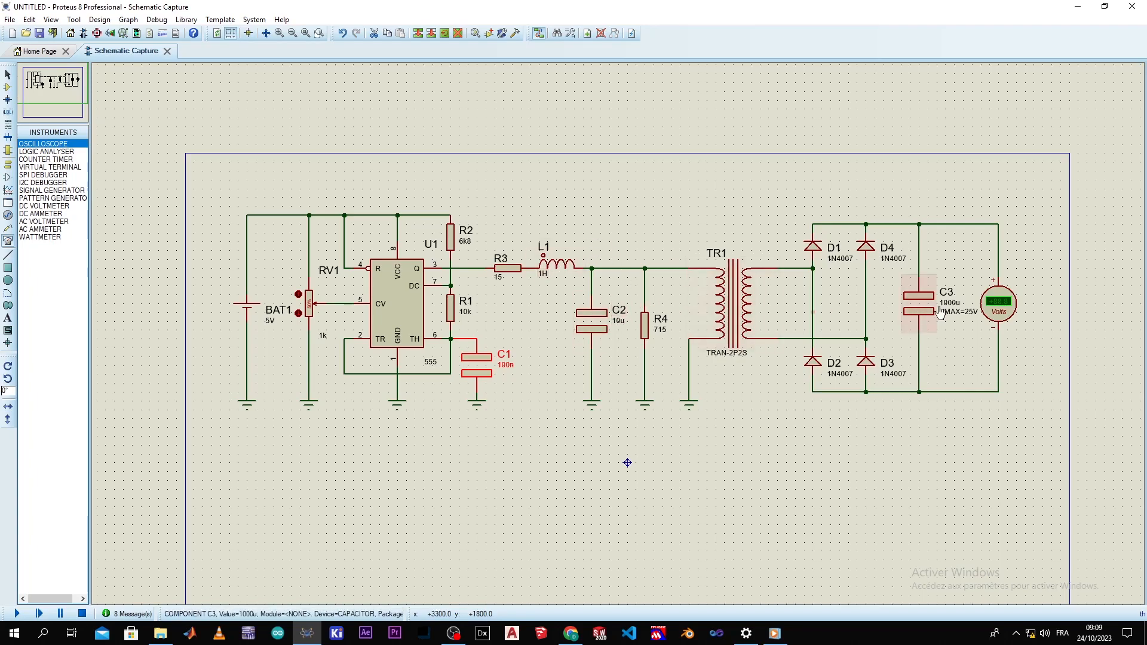
# - Run the simulation with the 100n capacitor C1 to read the voltmeter across C3, and stop the run
pyautogui.click(18, 612)
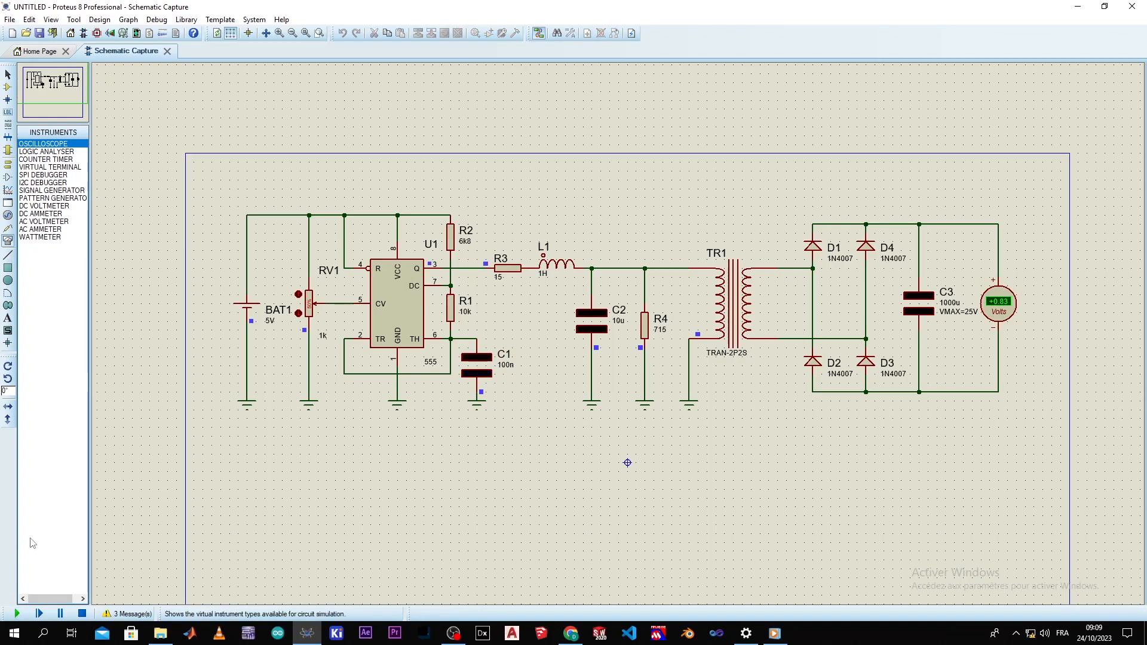
pyautogui.scroll(1, 539, 538)
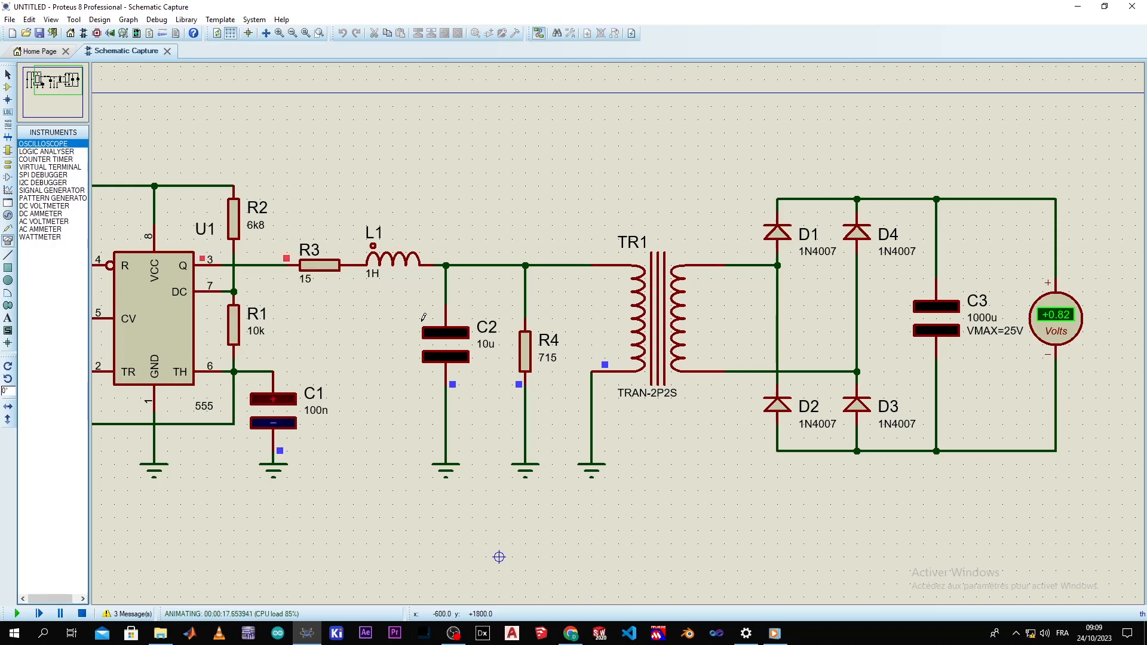
pyautogui.scroll(-1, 424, 318)
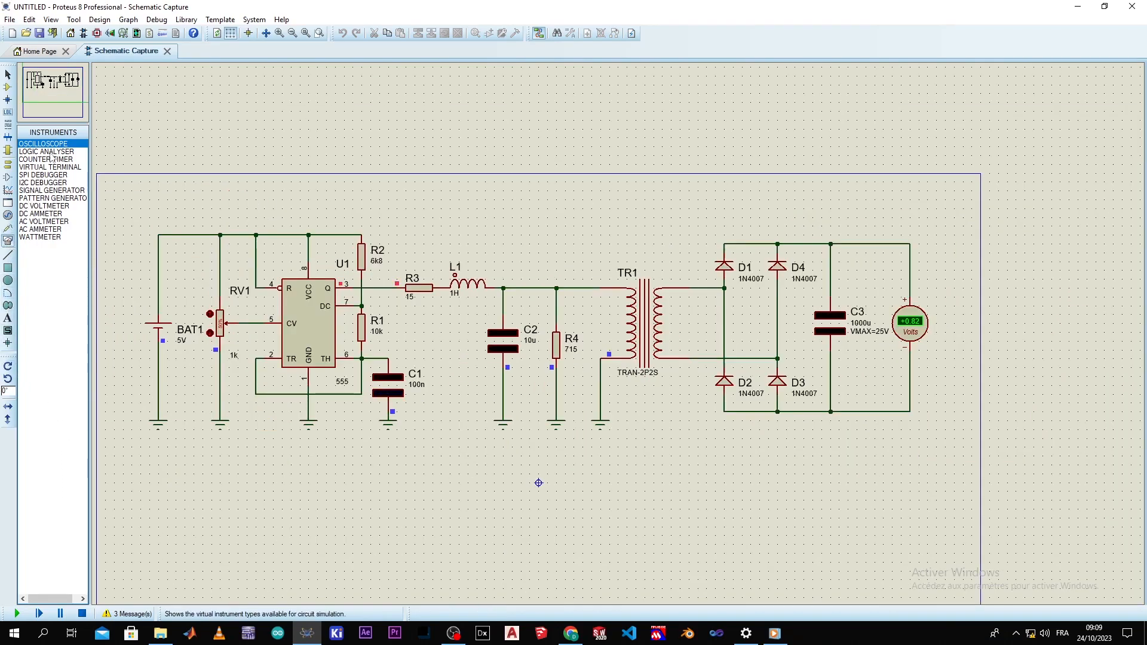
pyautogui.click(82, 613)
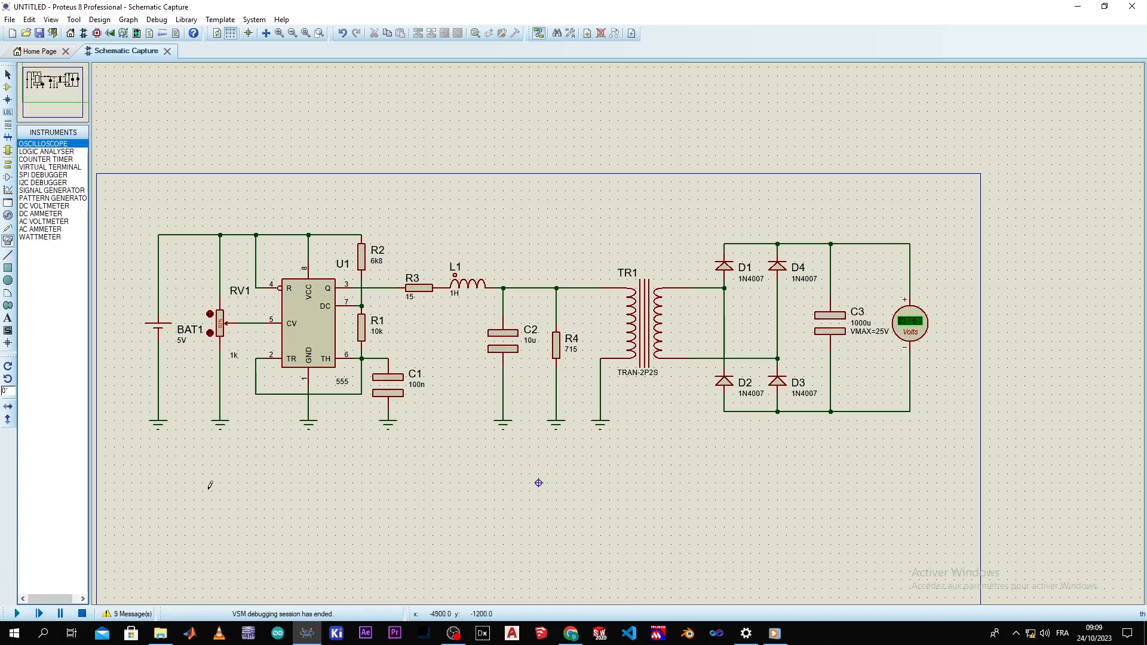
# - Place an oscilloscope in the free space above transformer TR1
pyautogui.click(619, 158)
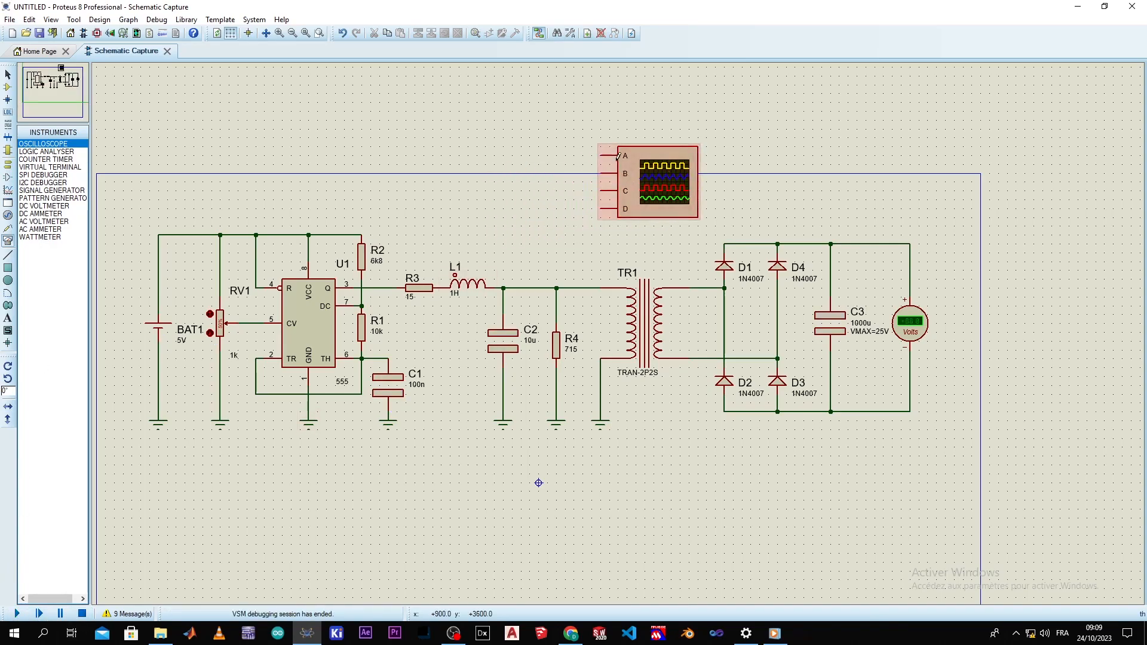
# - Wire channel A of the oscilloscope to the junction between inductor L1 and capacitor C2
pyautogui.click(618, 158)
pyautogui.click(503, 288)
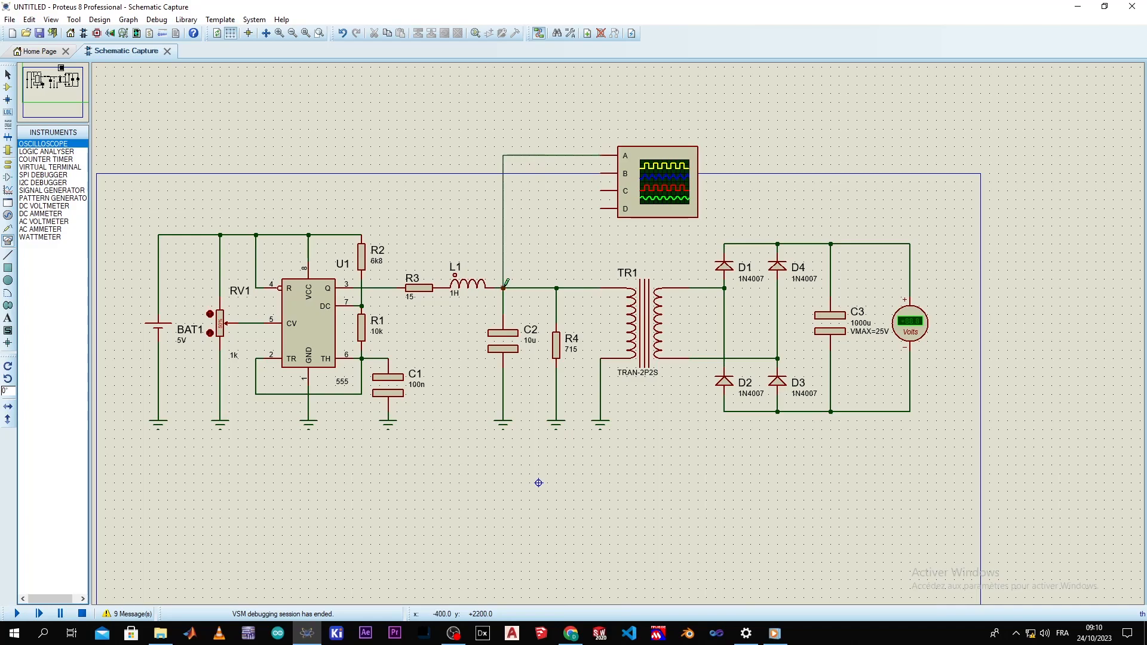
# - Run the simulation to view the channel A waveform with the oscilloscope timebase at 20m, and stop the run
pyautogui.click(16, 614)
pyautogui.moveTo(382, 146); pyautogui.dragTo(526, 227)
pyautogui.moveTo(479, 428); pyautogui.dragTo(472, 440)
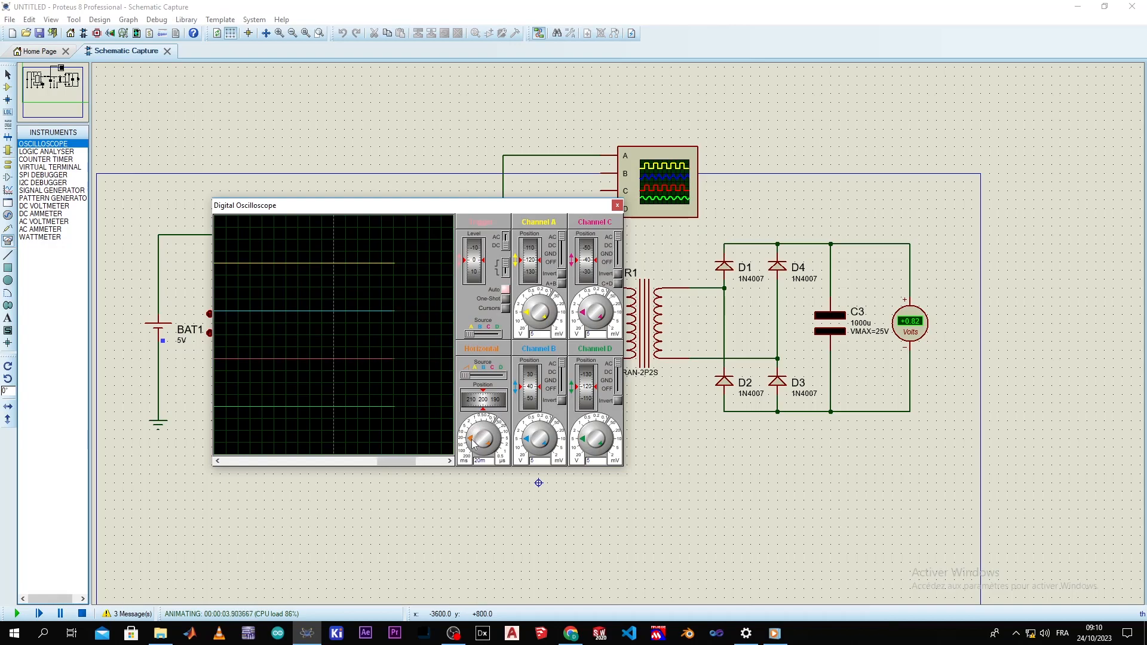
pyautogui.click(82, 613)
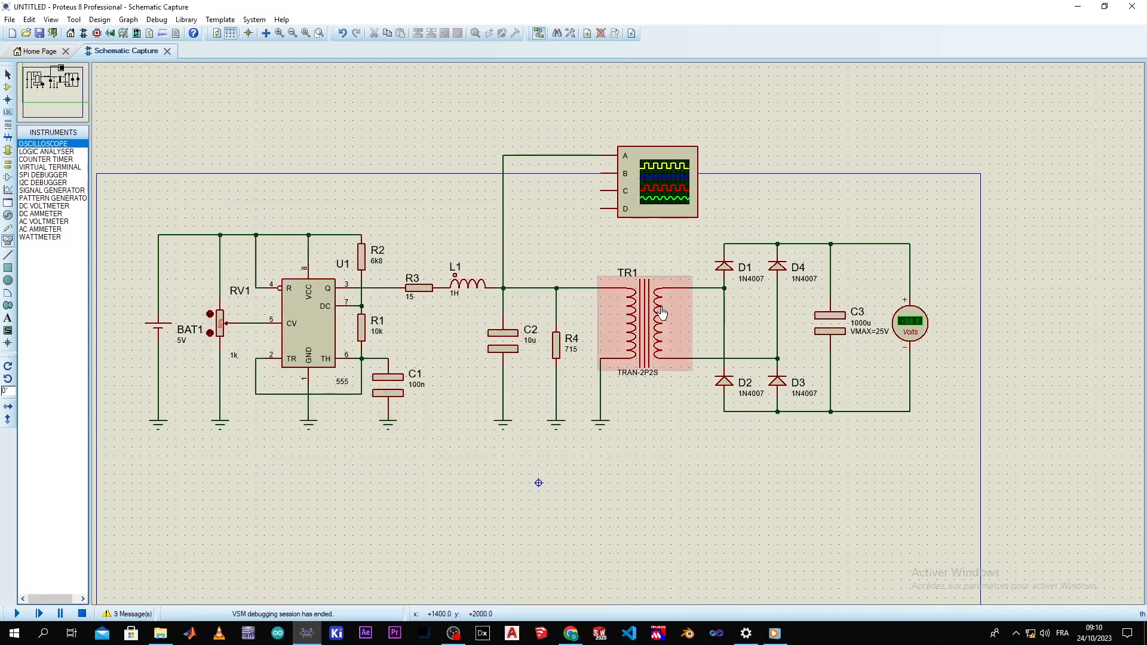
# - Delete the channel A wire and the oscilloscope above transformer TR1
pyautogui.scroll(1, 623, 326)
pyautogui.scroll(1, 623, 326)
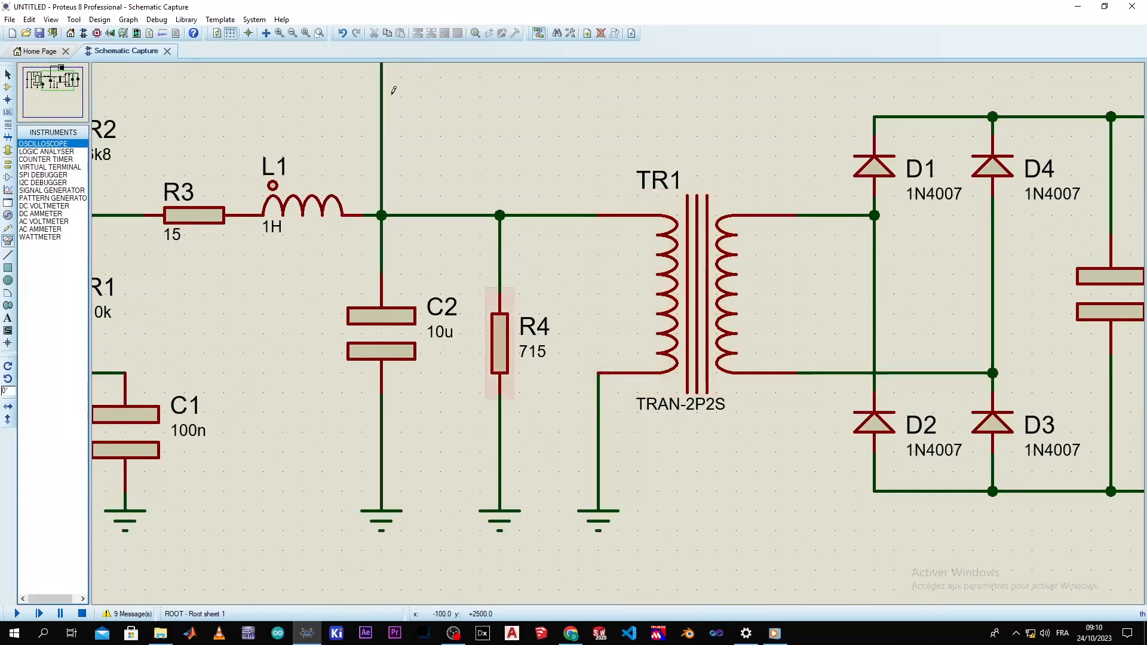
pyautogui.rightClick(382, 112)
pyautogui.scroll(-3, 547, 471)
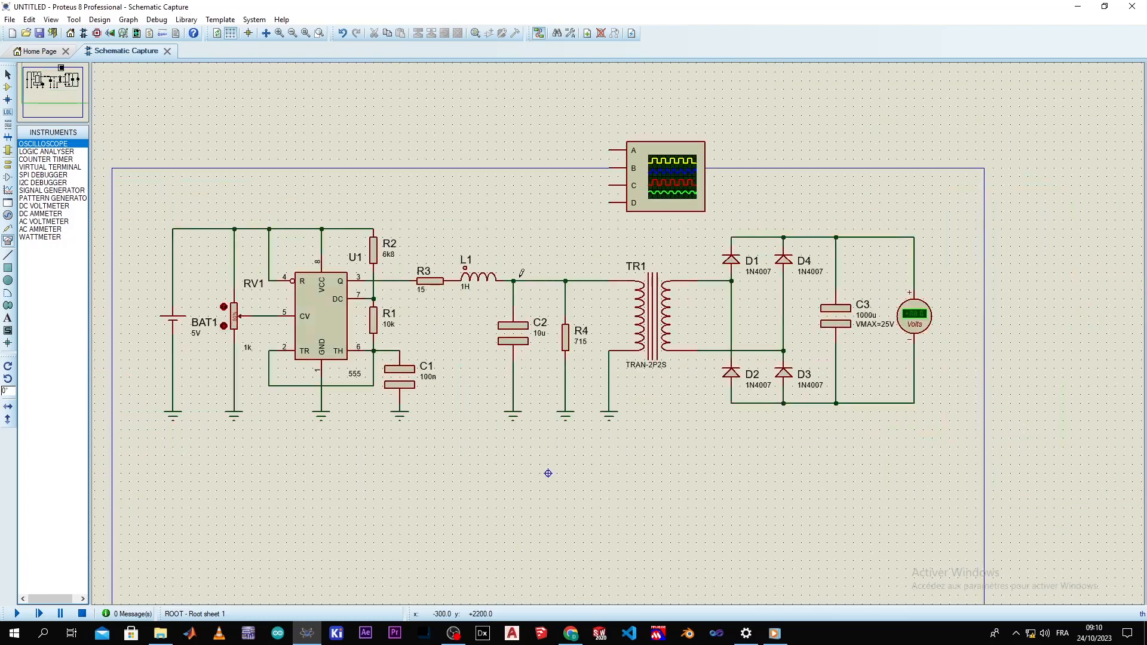
pyautogui.scroll(2, 736, 261)
pyautogui.rightClick(839, 206)
pyautogui.rightClick(840, 206)
pyautogui.scroll(-3, 632, 460)
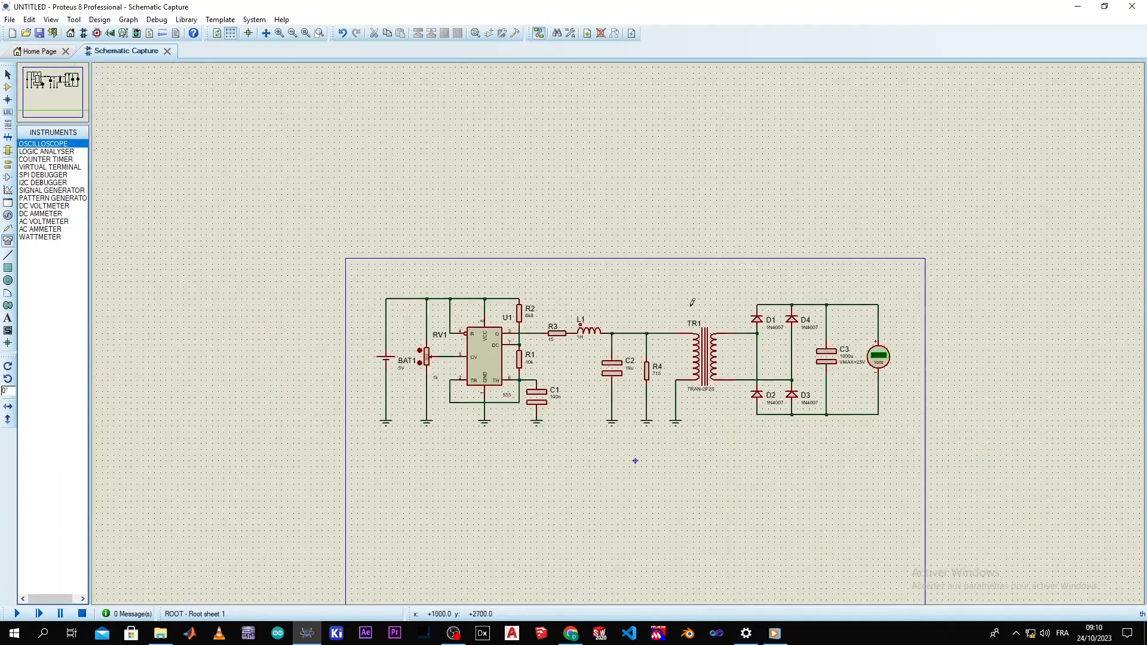
pyautogui.scroll(1, 556, 514)
pyautogui.scroll(3, 639, 316)
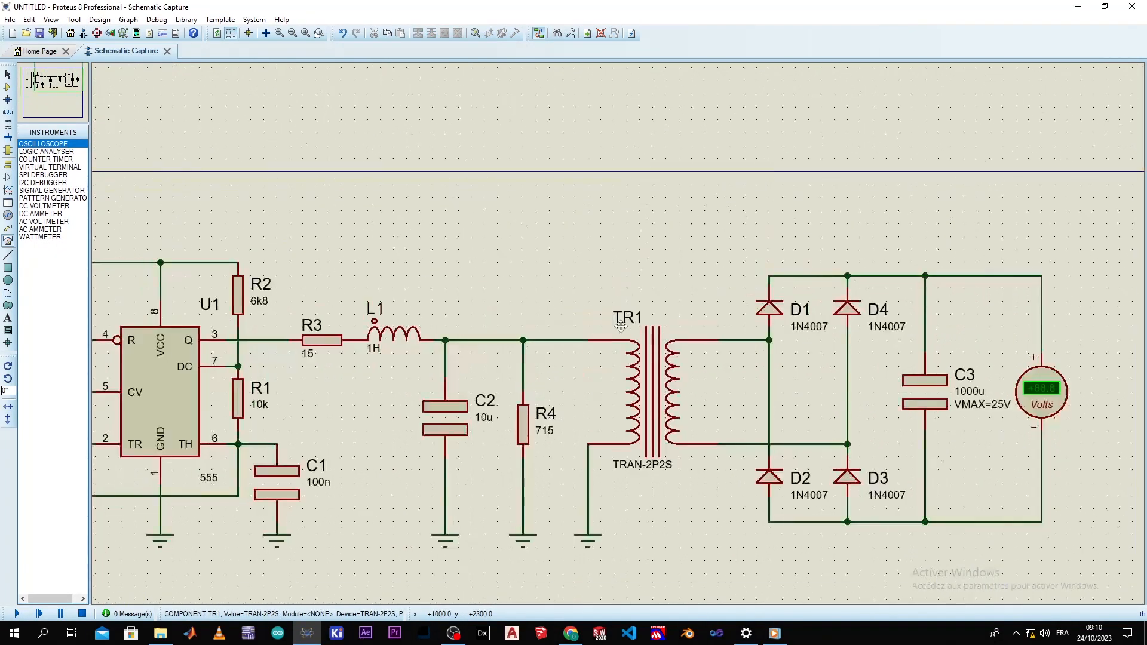
# - Set the value of capacitor C1 beside the 555 timer to 10u
pyautogui.scroll(-2, 725, 233)
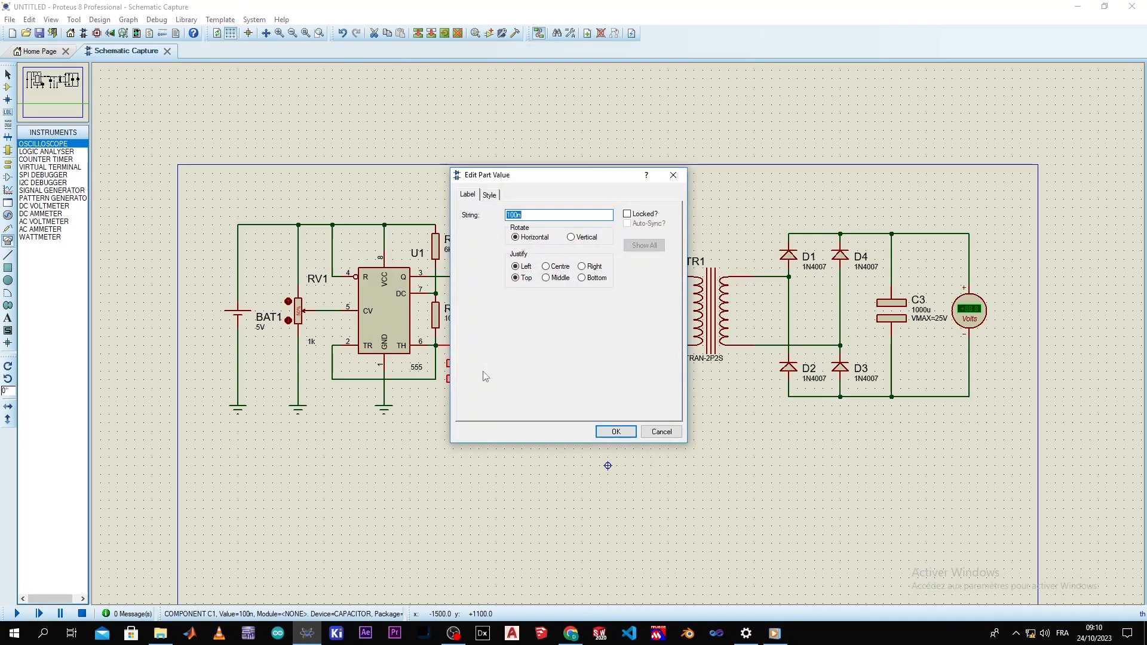
pyautogui.write('1')
pyautogui.write('3')
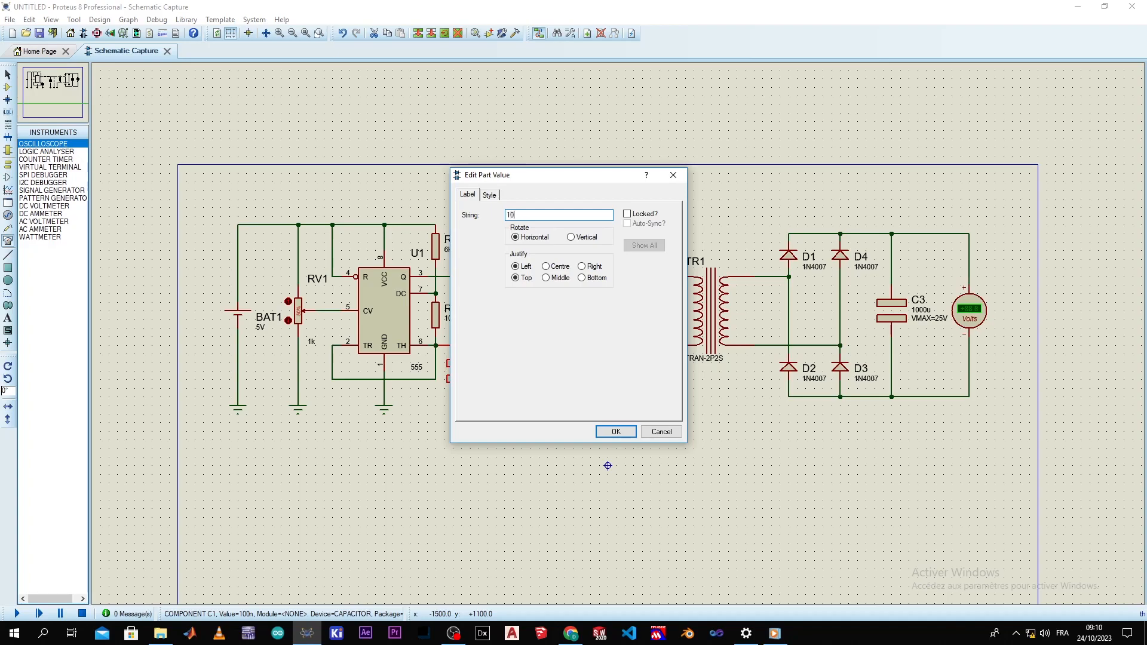
pyautogui.press('Return')
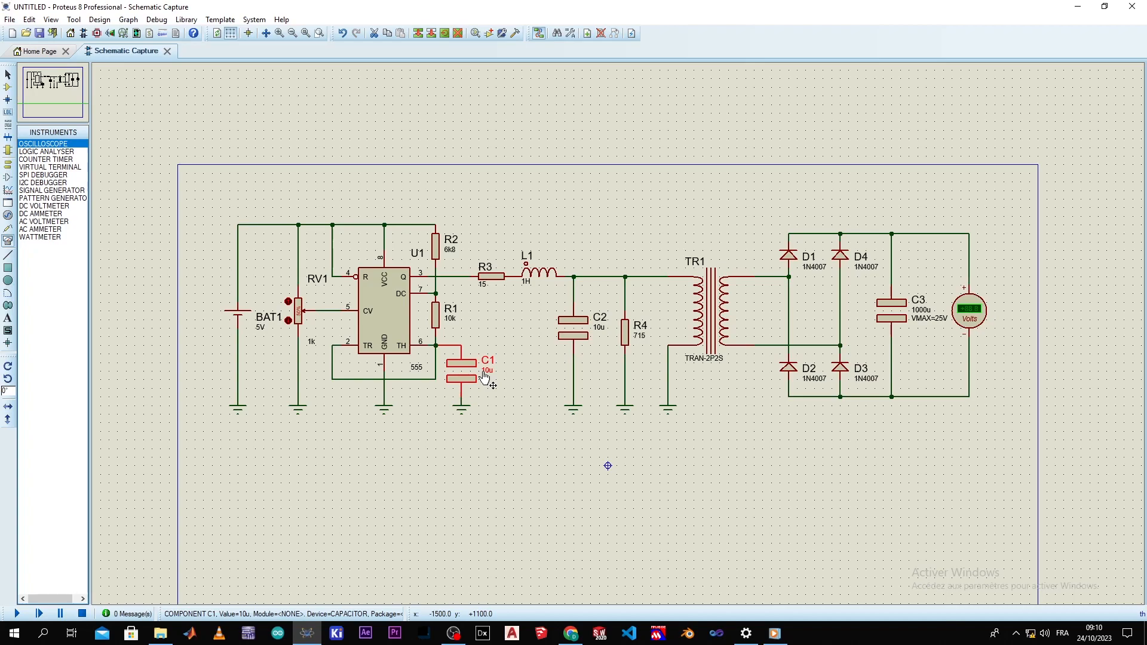
# - Run the simulation with the 10u capacitor C1, examine the circuit and the voltmeter across C3, and stop the run
pyautogui.press('F12')
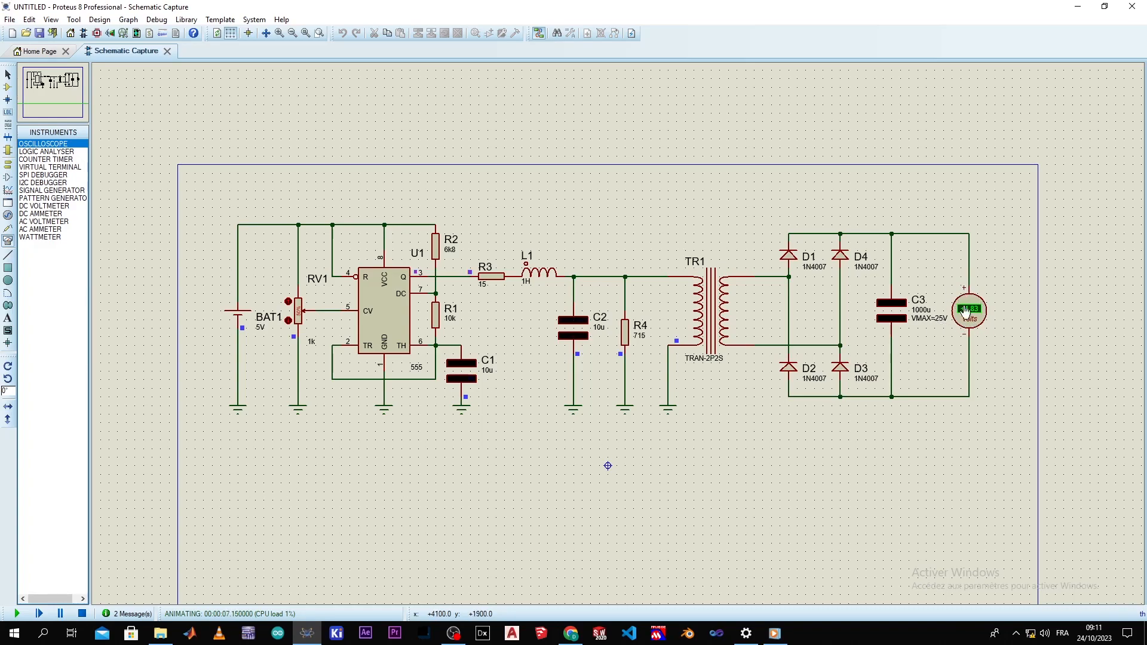
pyautogui.scroll(1, 963, 332)
pyautogui.scroll(-2, 482, 366)
pyautogui.scroll(1, 482, 367)
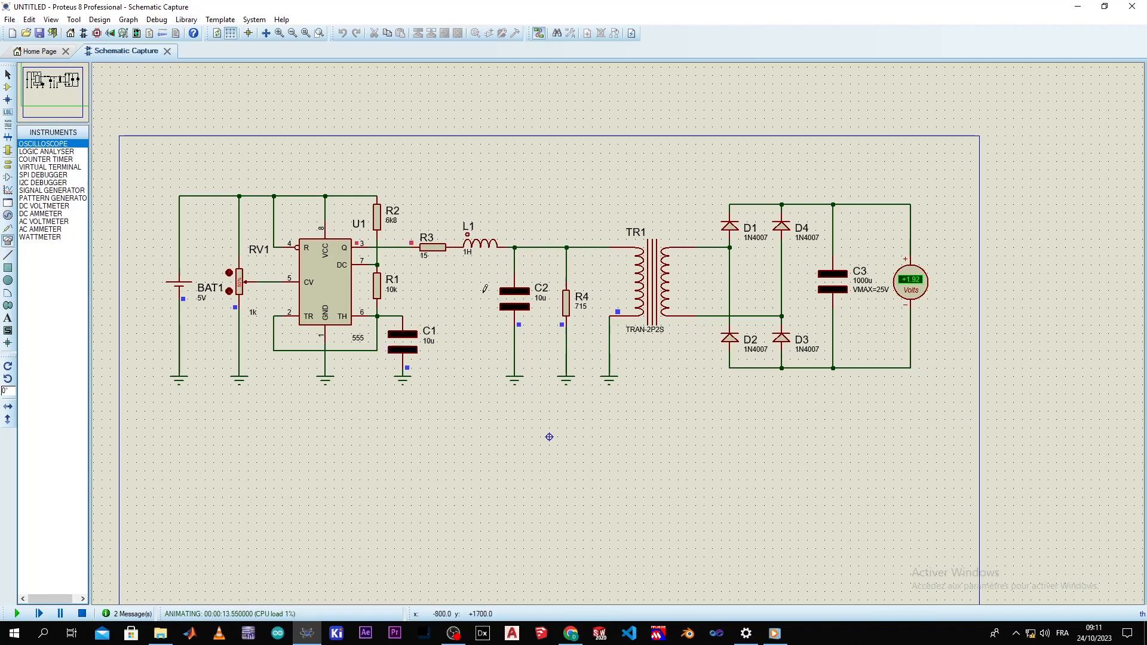
pyautogui.scroll(1, 518, 281)
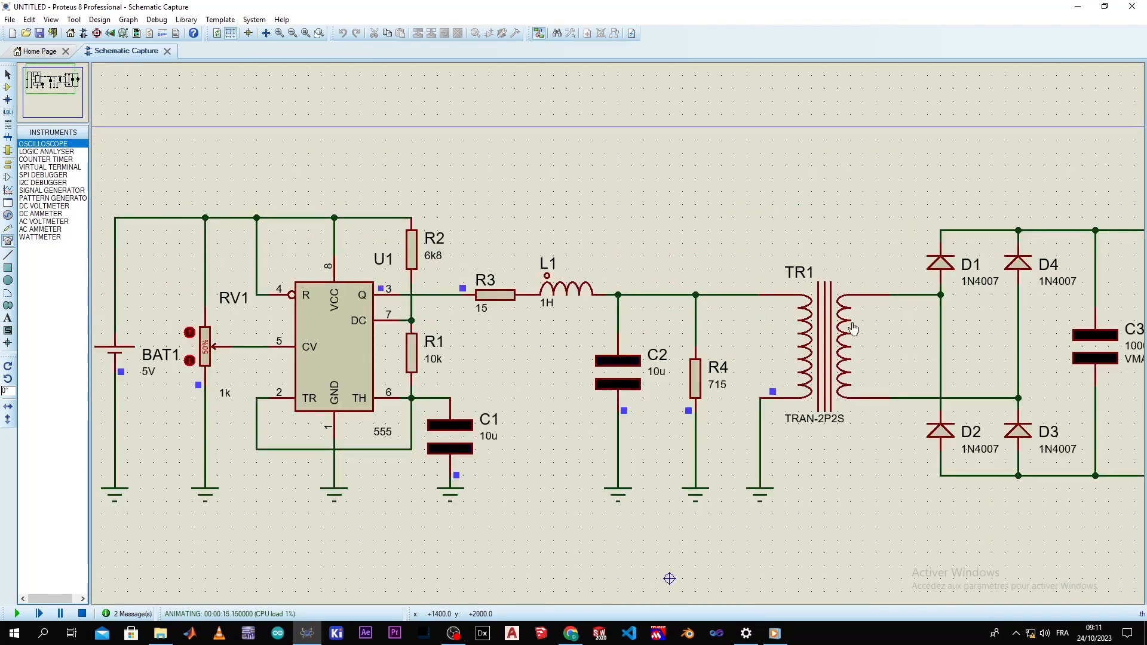
pyautogui.scroll(-1, 690, 314)
pyautogui.scroll(1, 689, 311)
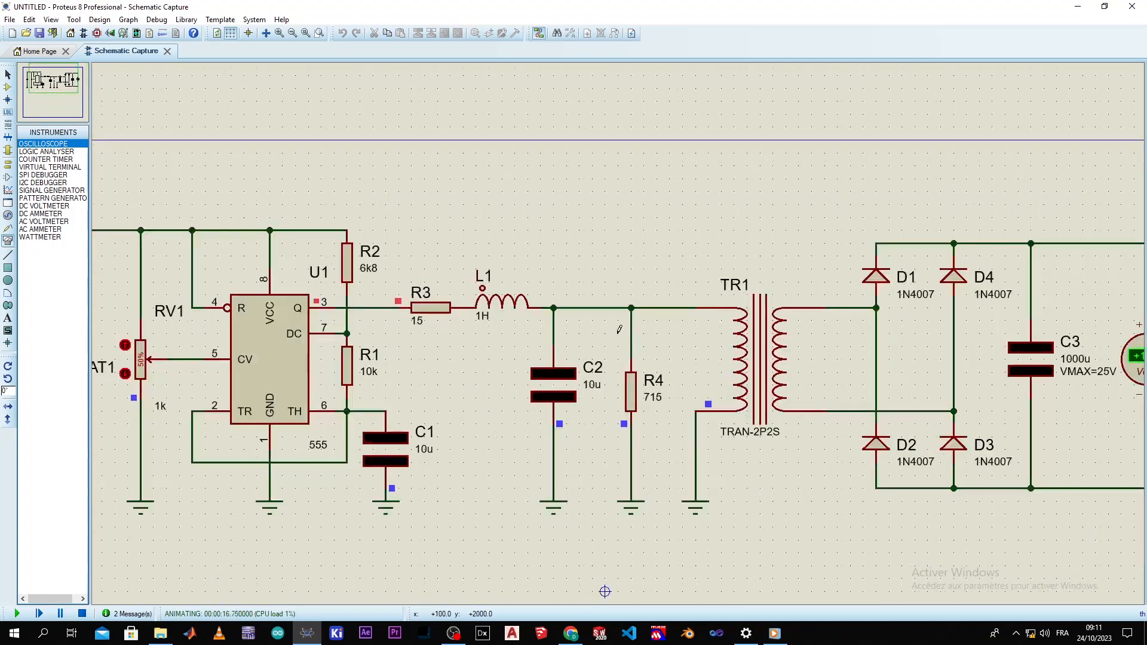
pyautogui.scroll(1, 631, 350)
pyautogui.click(757, 342)
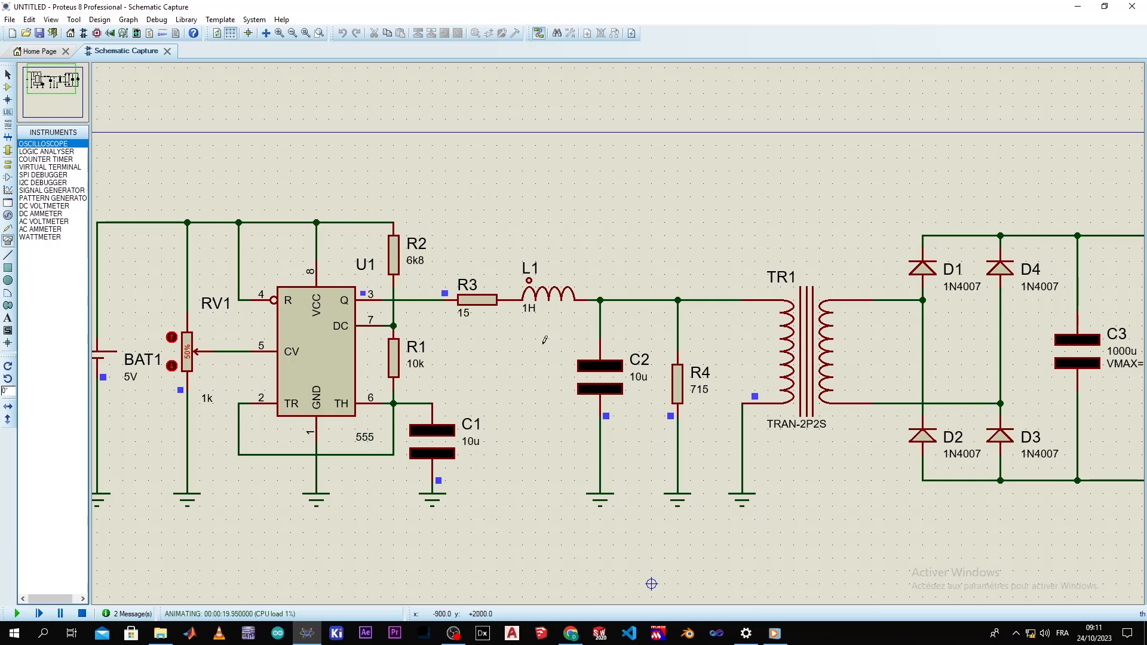
pyautogui.scroll(-2, 581, 290)
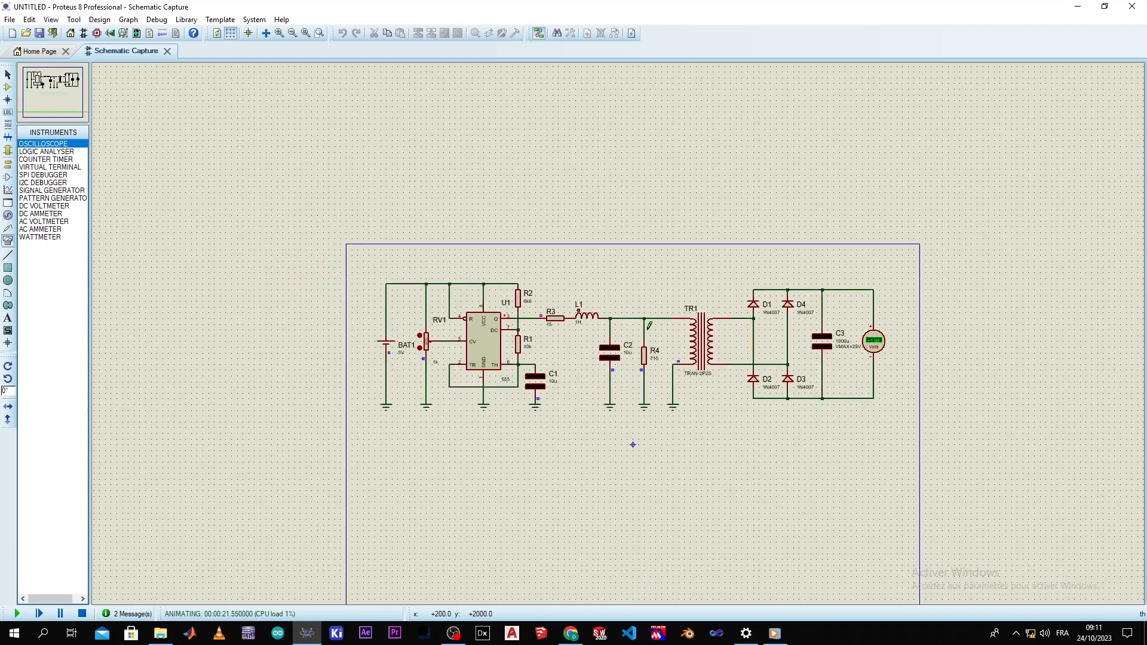
pyautogui.scroll(1, 619, 328)
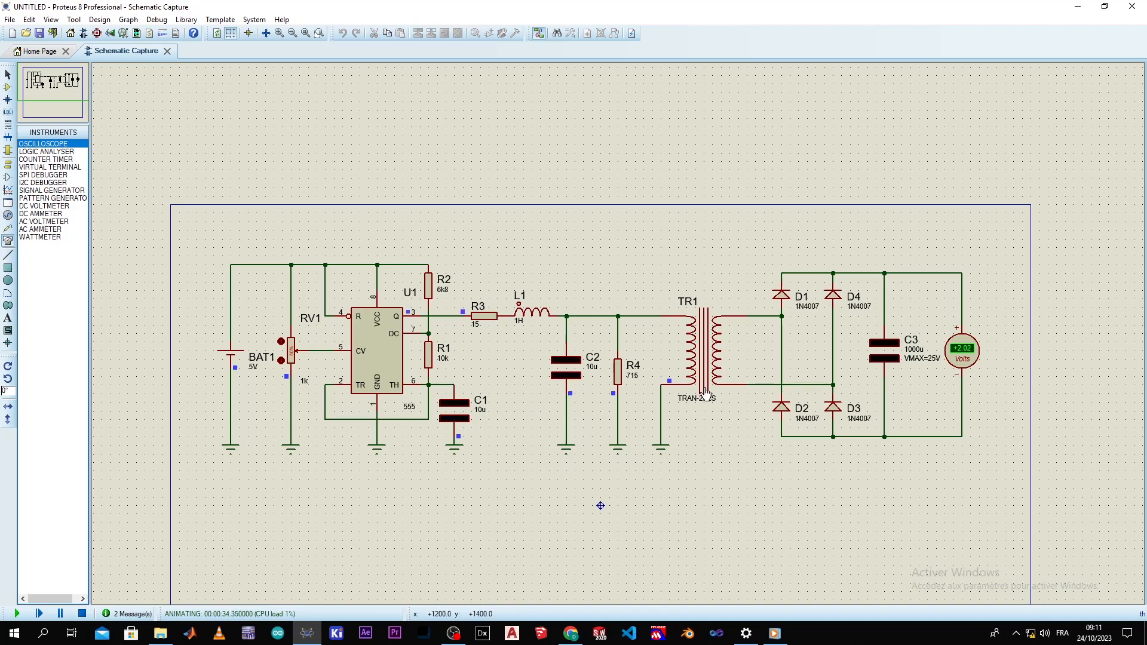
pyautogui.click(82, 614)
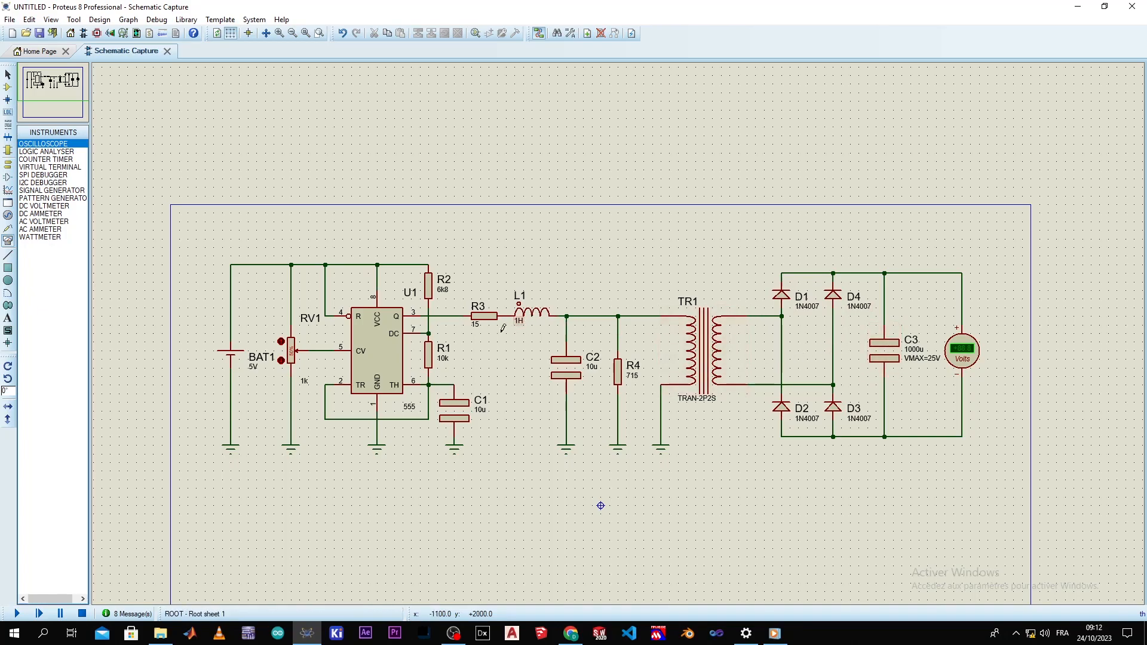
# - Set the value of capacitor C1 beside the 555 timer to 1u
pyautogui.doubleClick(483, 410)
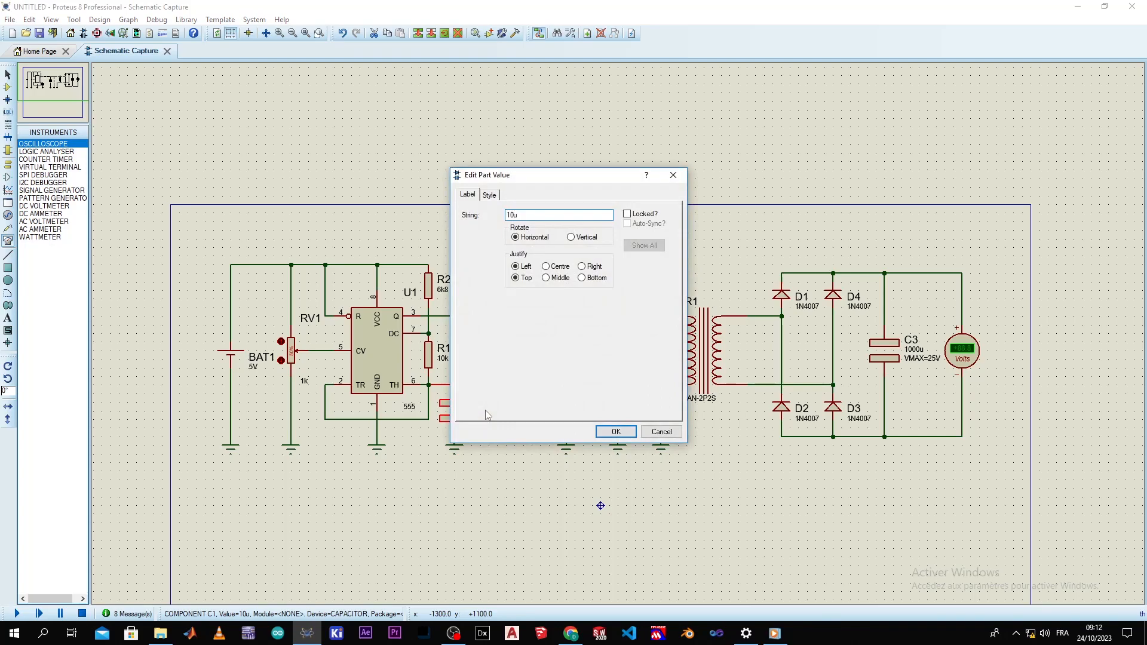
pyautogui.press('BackSpace')
pyautogui.press('Return')
# - Run the simulation with the 1u capacitor C1 and examine the output voltage on the voltmeter across C3
pyautogui.click(17, 614)
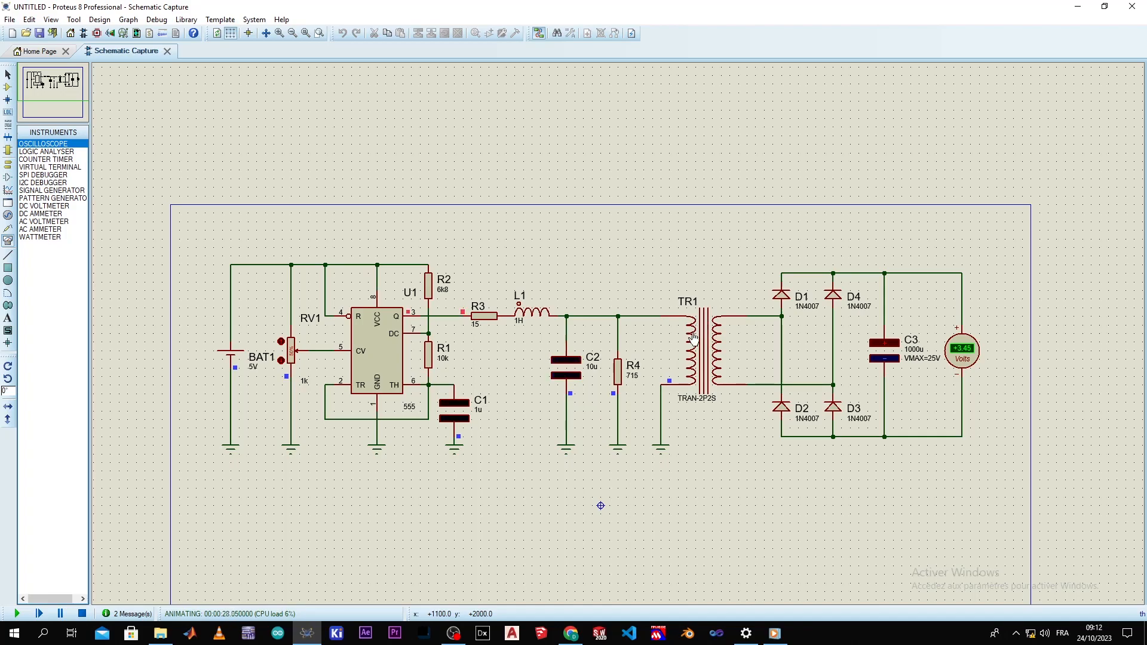
pyautogui.scroll(2, 693, 338)
pyautogui.scroll(-1, 620, 329)
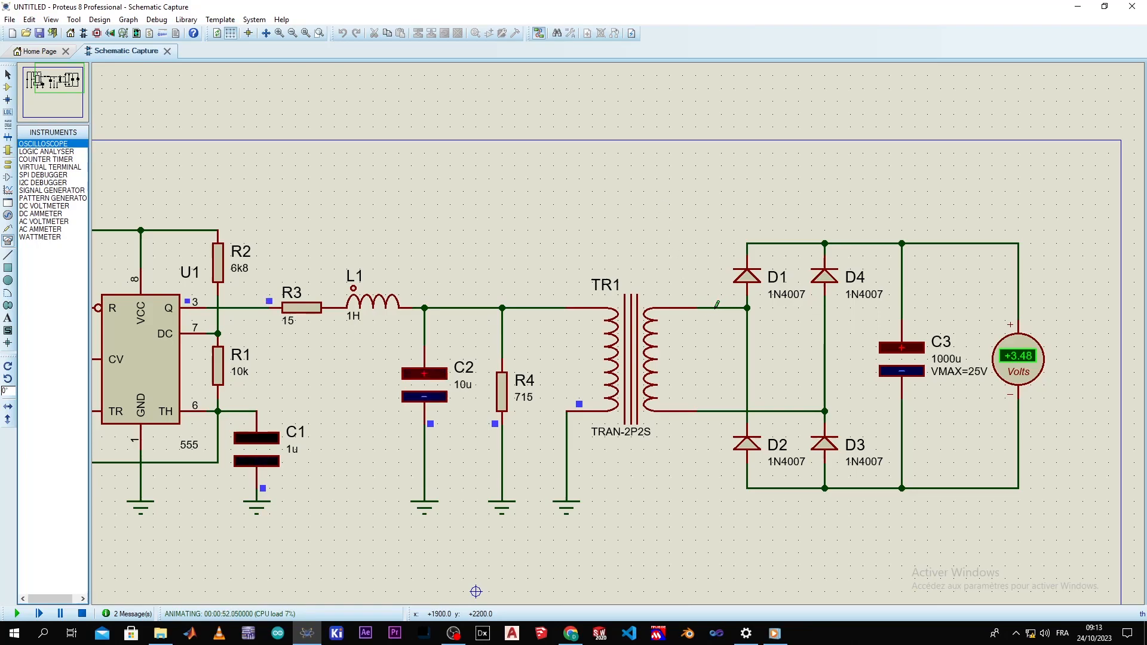
pyautogui.scroll(-2, 652, 290)
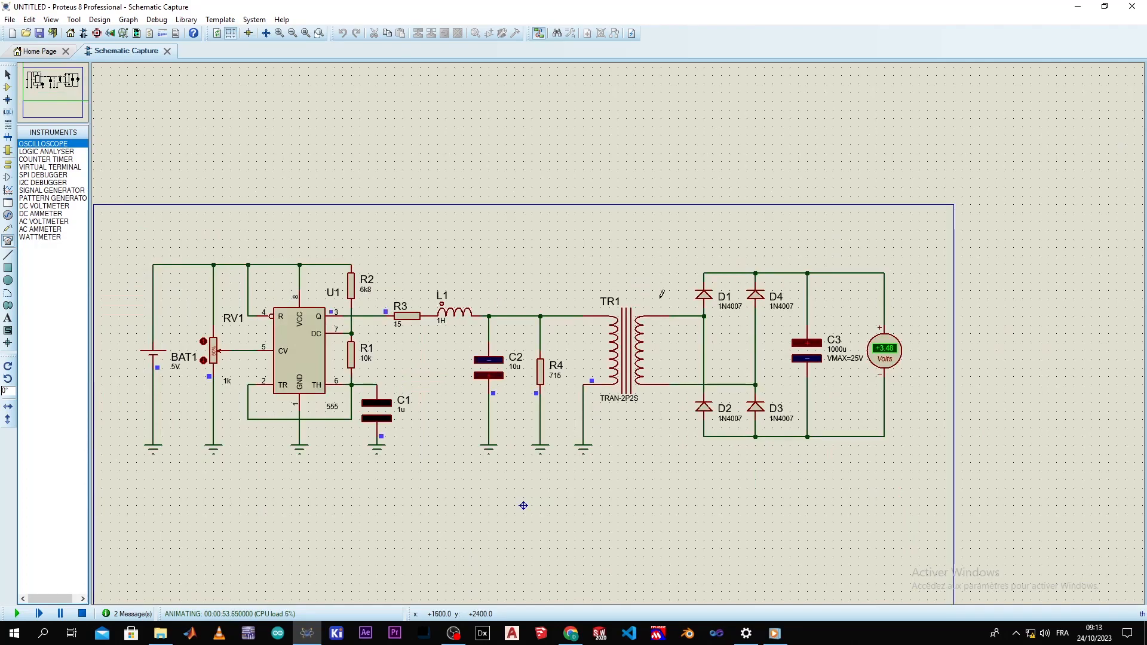
pyautogui.scroll(1, 637, 367)
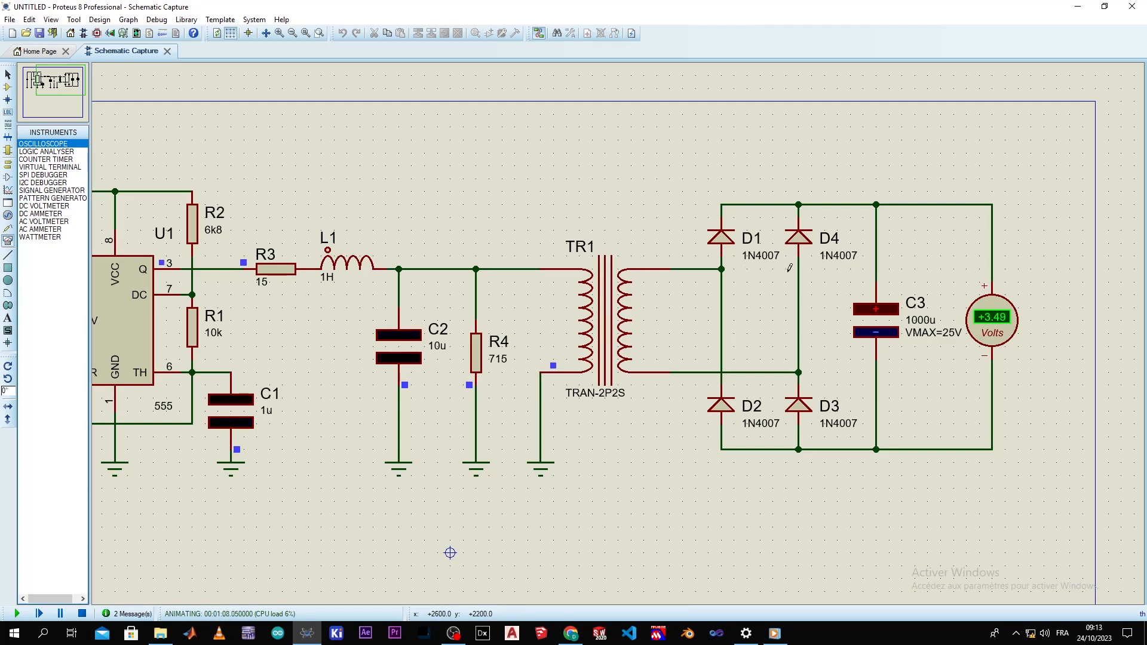
pyautogui.scroll(-1, 619, 334)
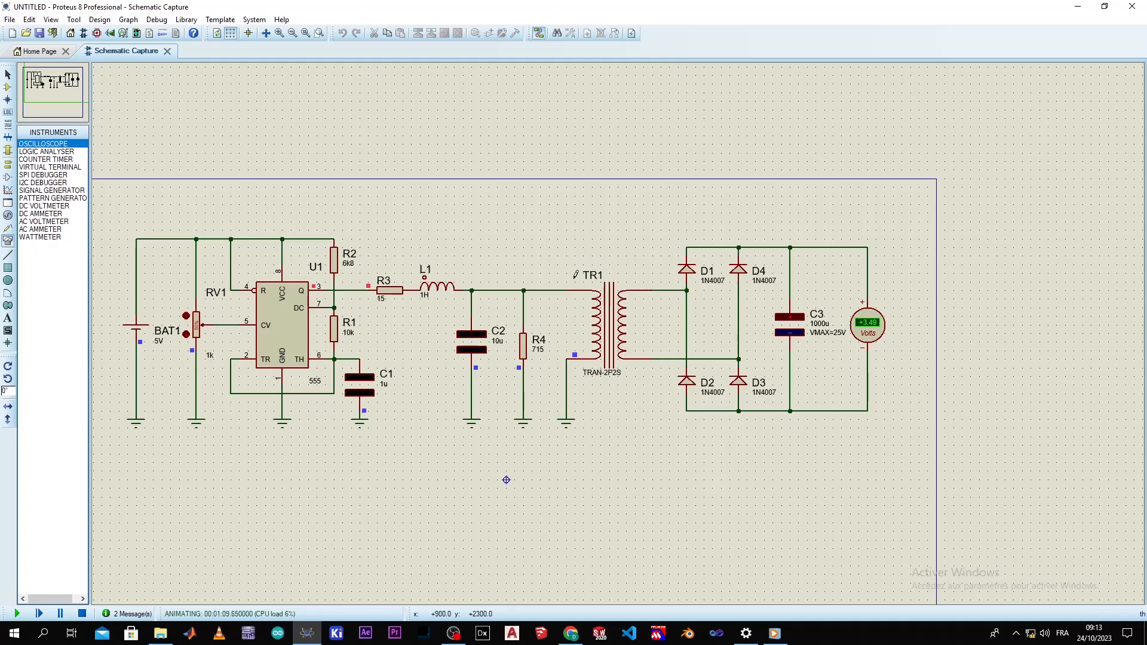